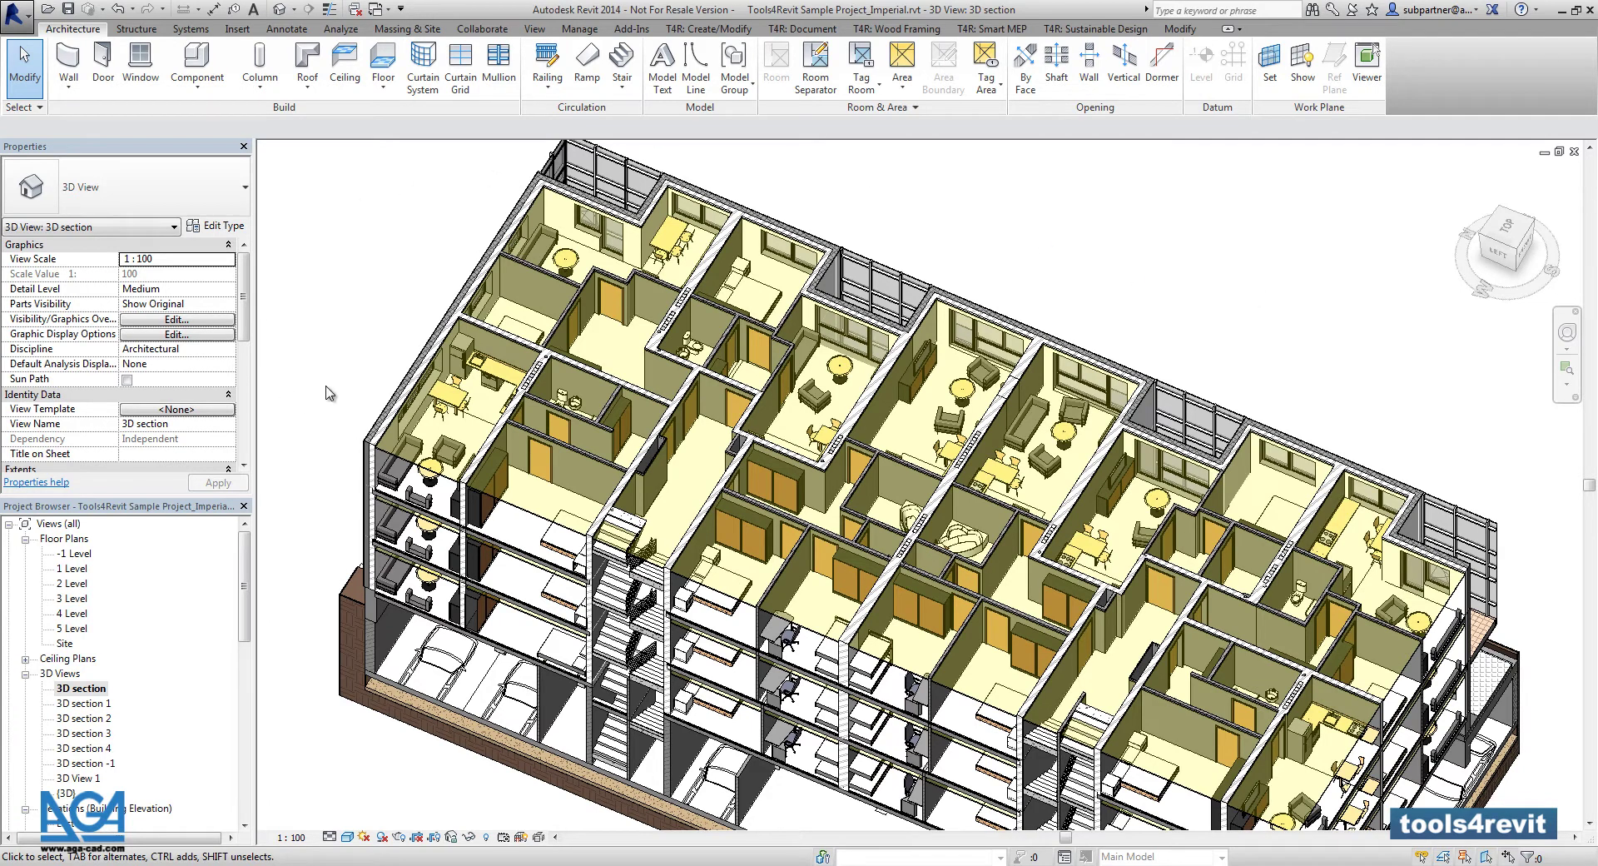
Show the sample project's 3D section view from the Project Browser.
{"action": "left_click", "coordinate": [76, 689]}
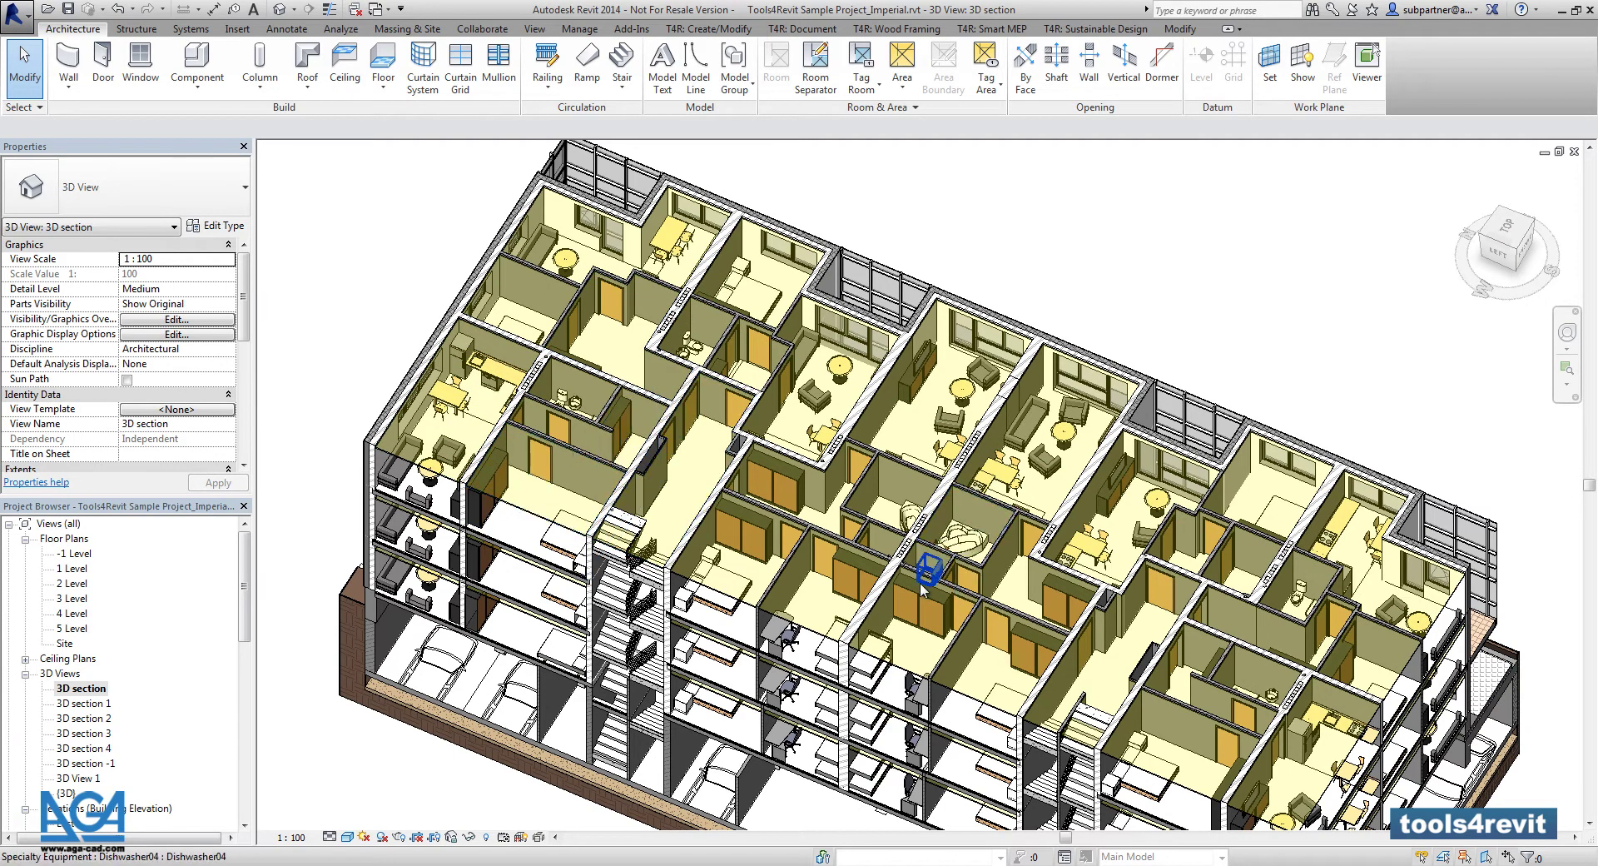
Place three Enigma 100W - 277V ceiling lights in neighbouring Level 3 rooms.
{"action": "left_click", "coordinate": [187, 84]}
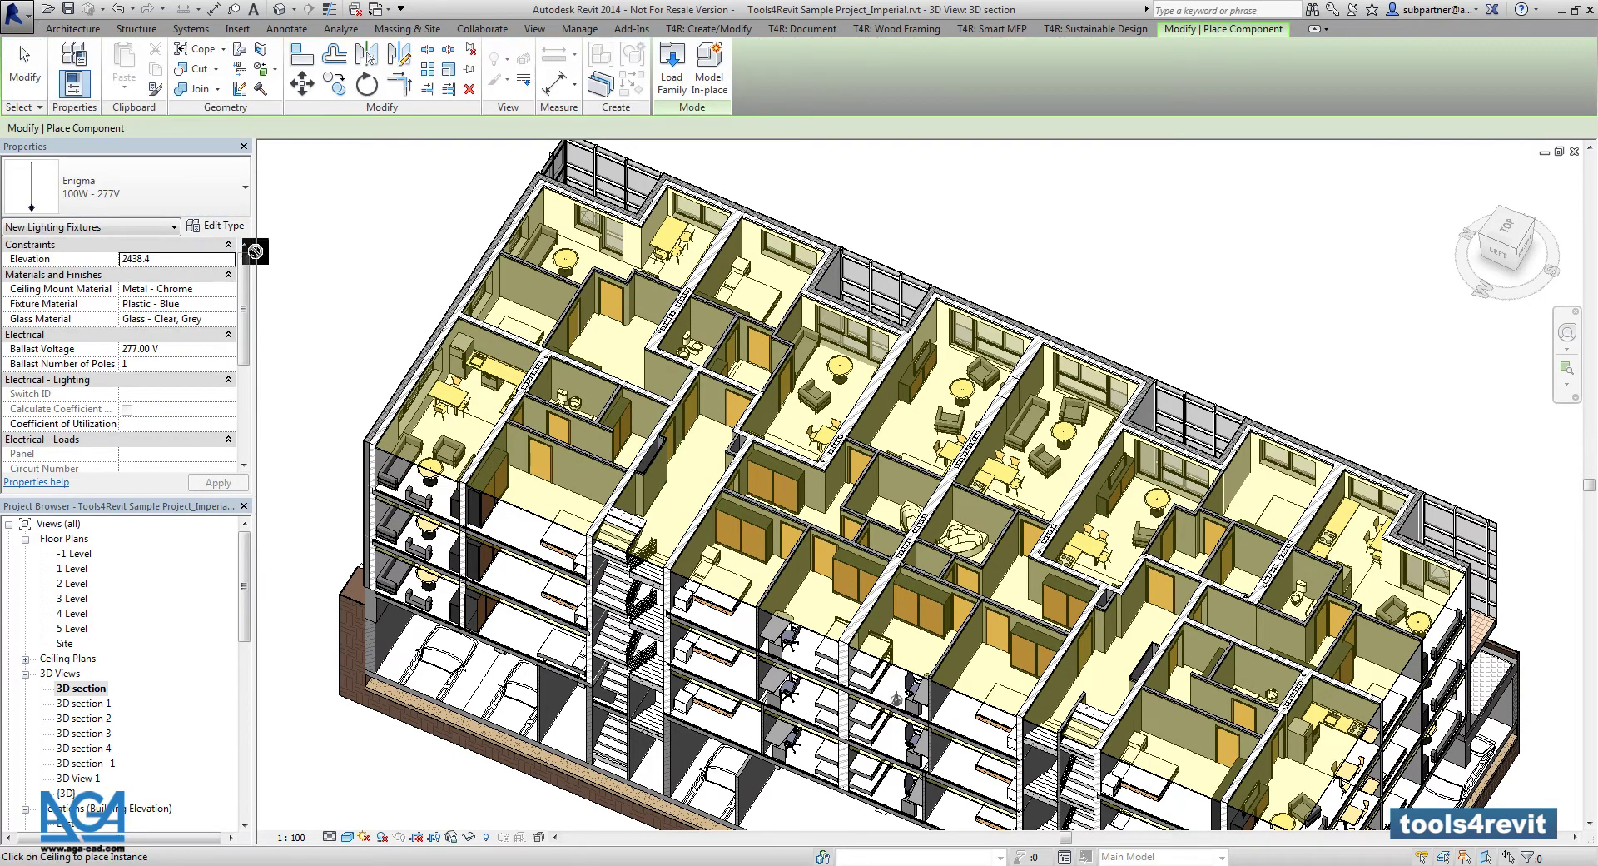
{"action": "left_click", "coordinate": [203, 196]}
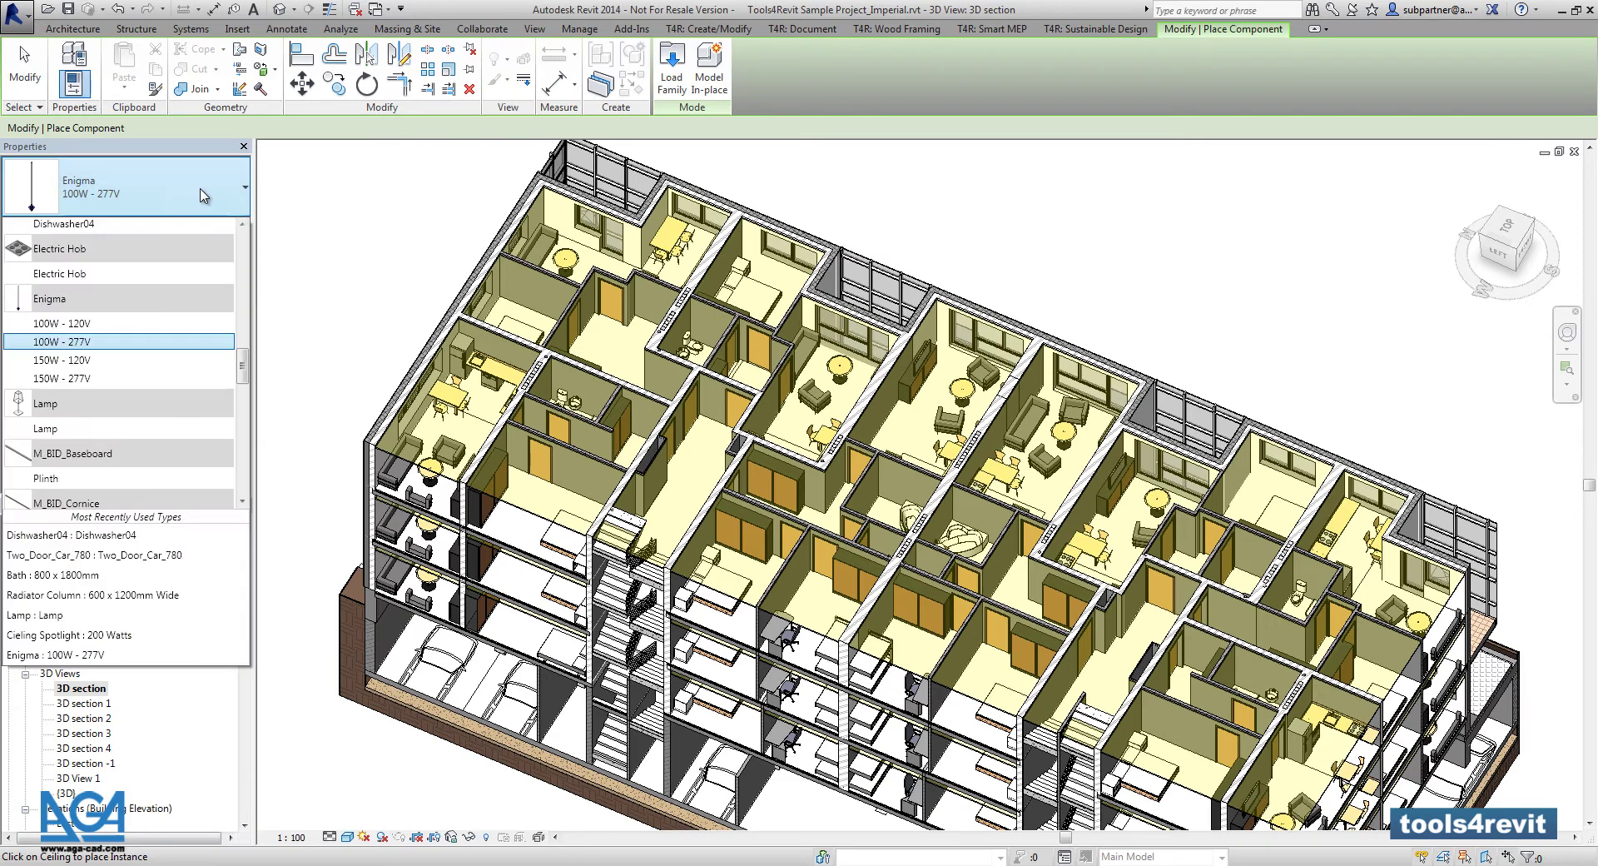
{"action": "left_click", "coordinate": [100, 378]}
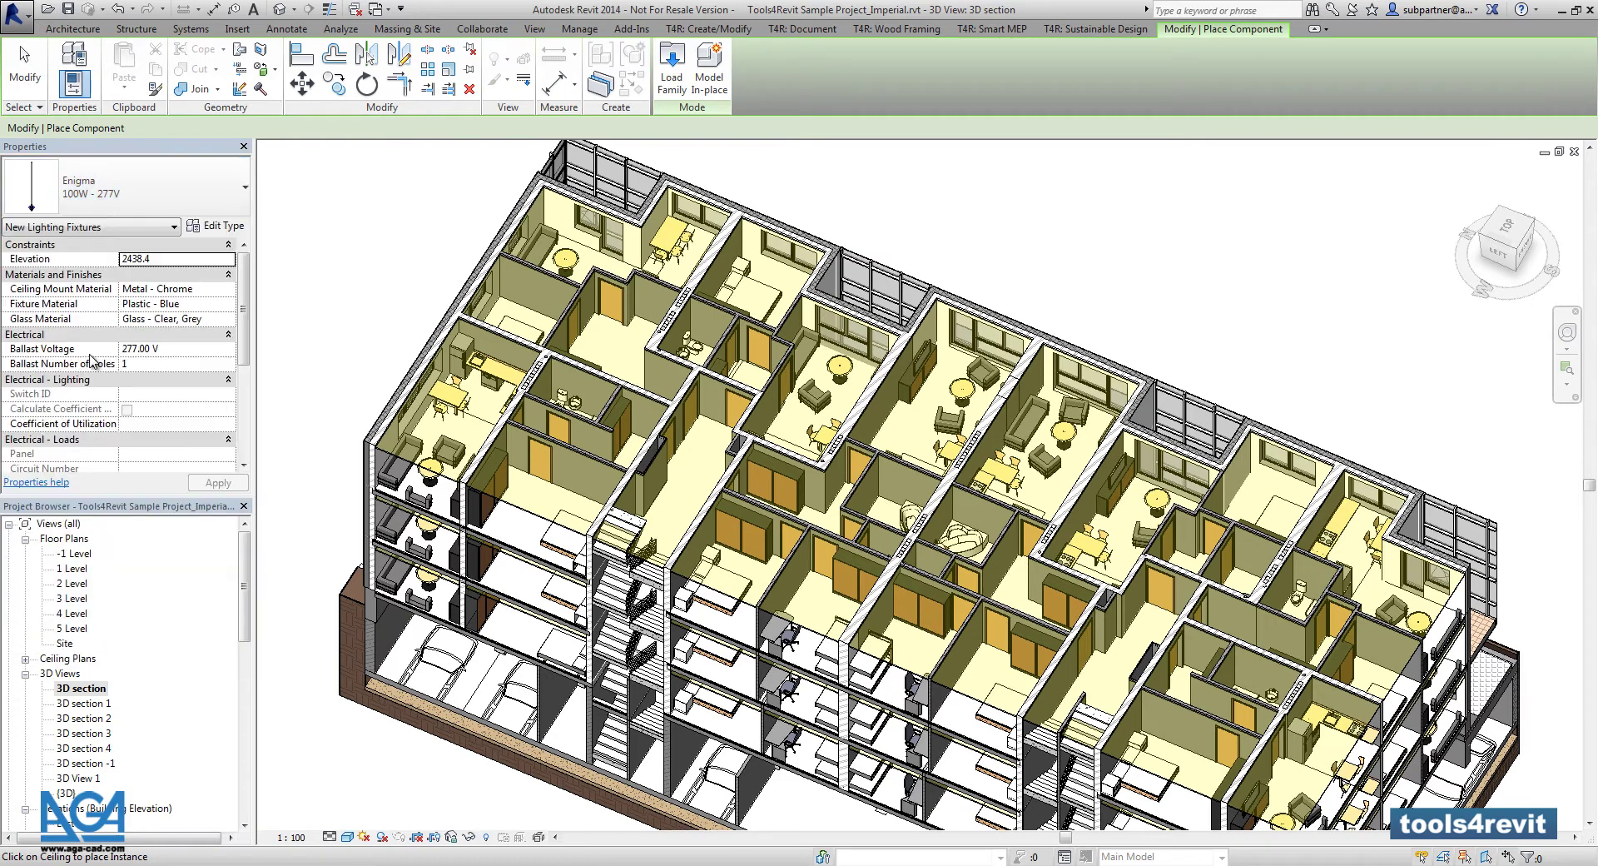
{"action": "left_click", "coordinate": [551, 497]}
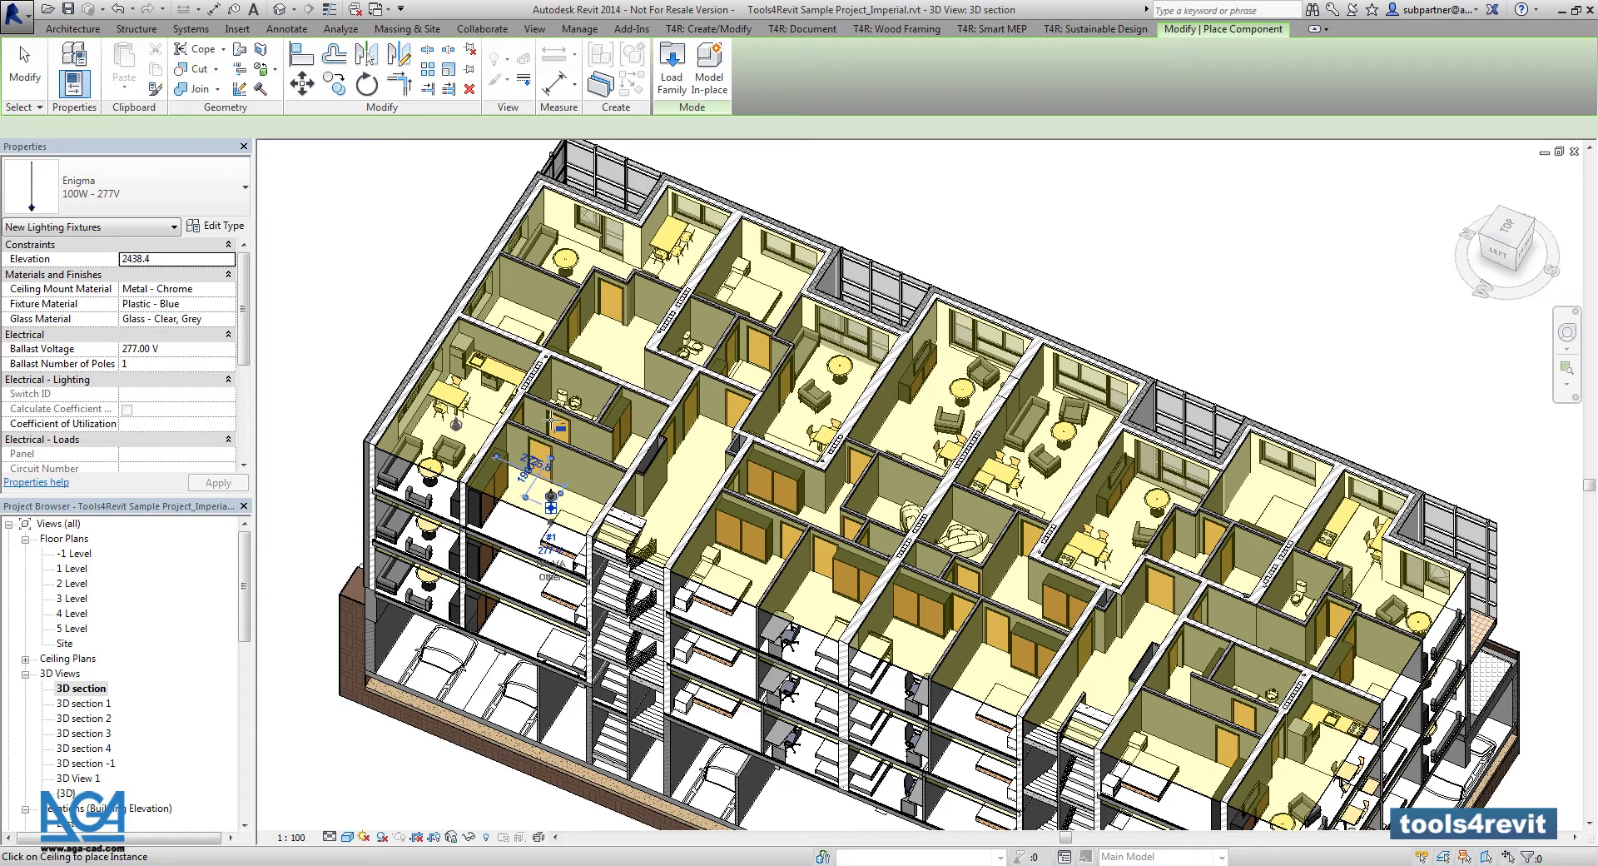
{"action": "left_click", "coordinate": [456, 427]}
{"action": "left_click", "coordinate": [627, 450]}
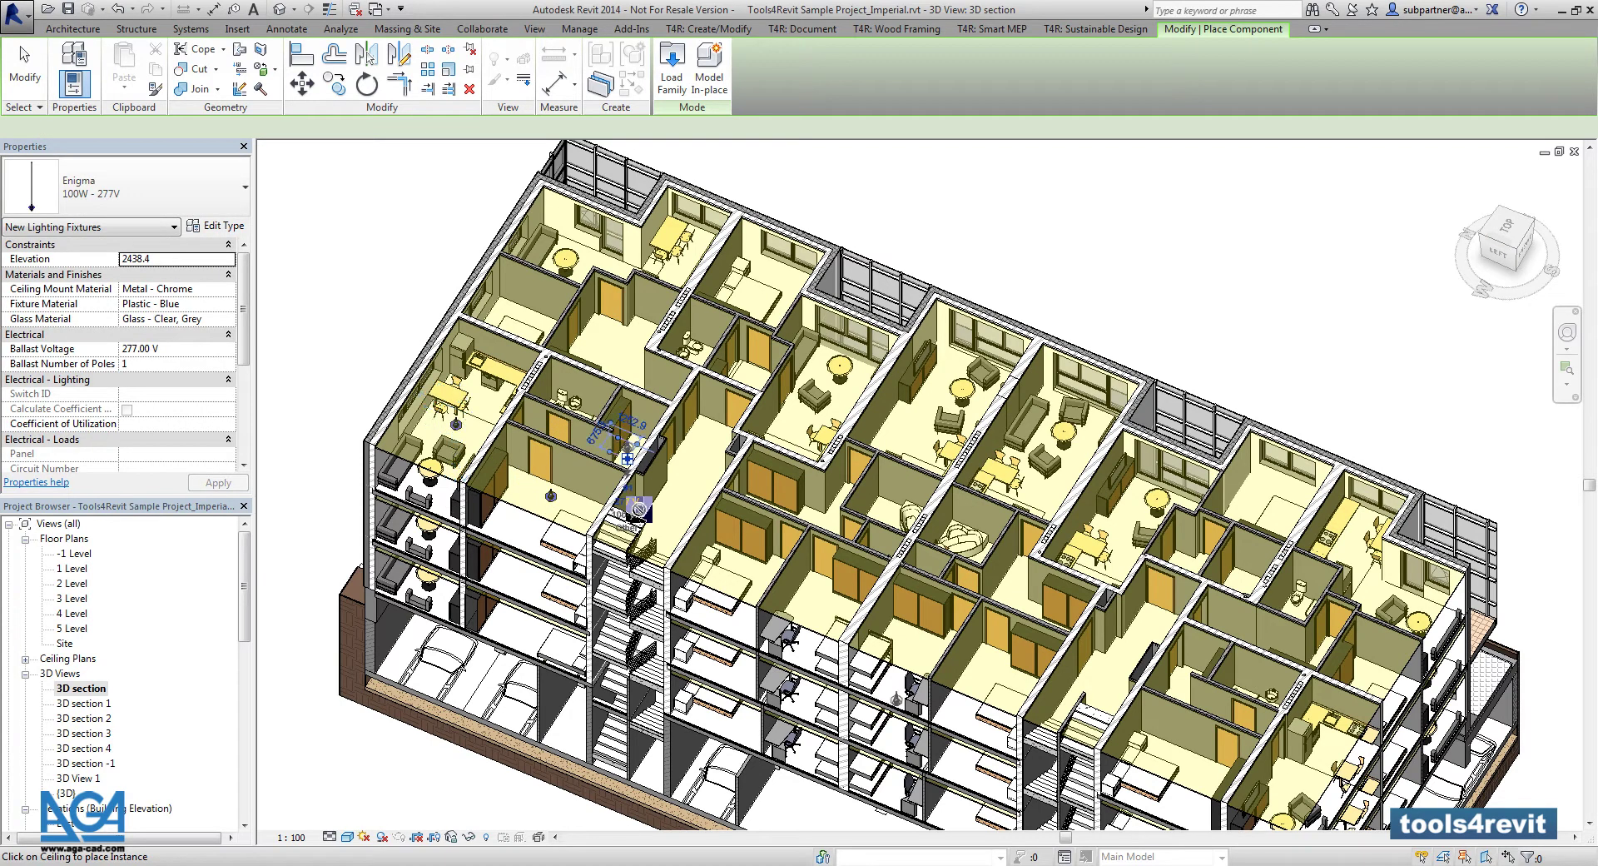
{"action": "key", "text": "Escape"}
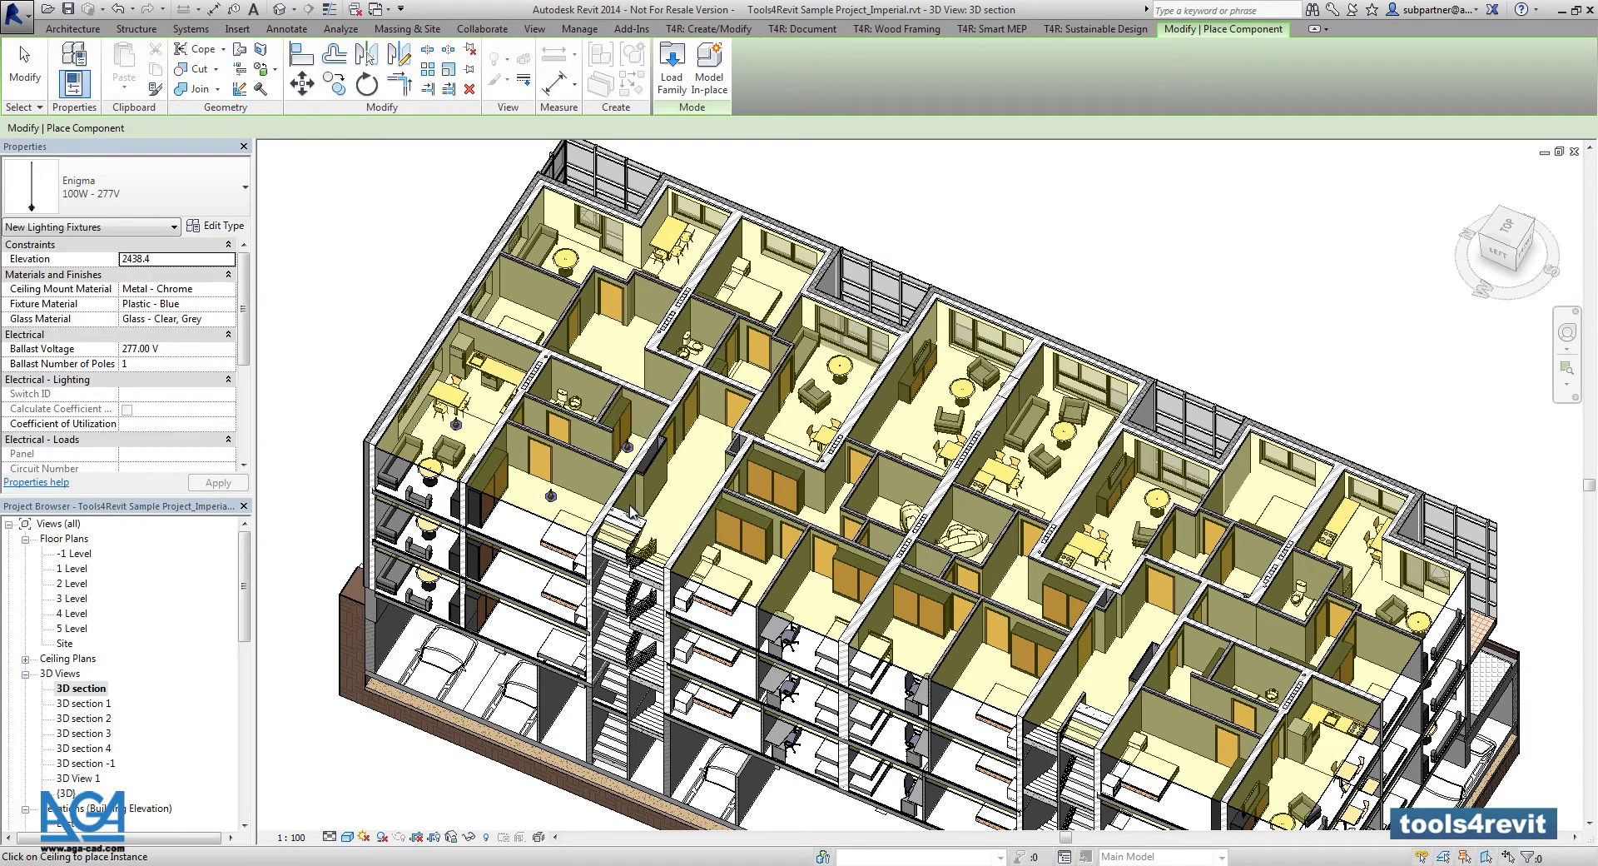
{"action": "key", "text": "Escape"}
{"action": "key", "text": "Escape"}
Select the placed lights to check their level, then clear the selection.
{"action": "left_click", "coordinate": [551, 497]}
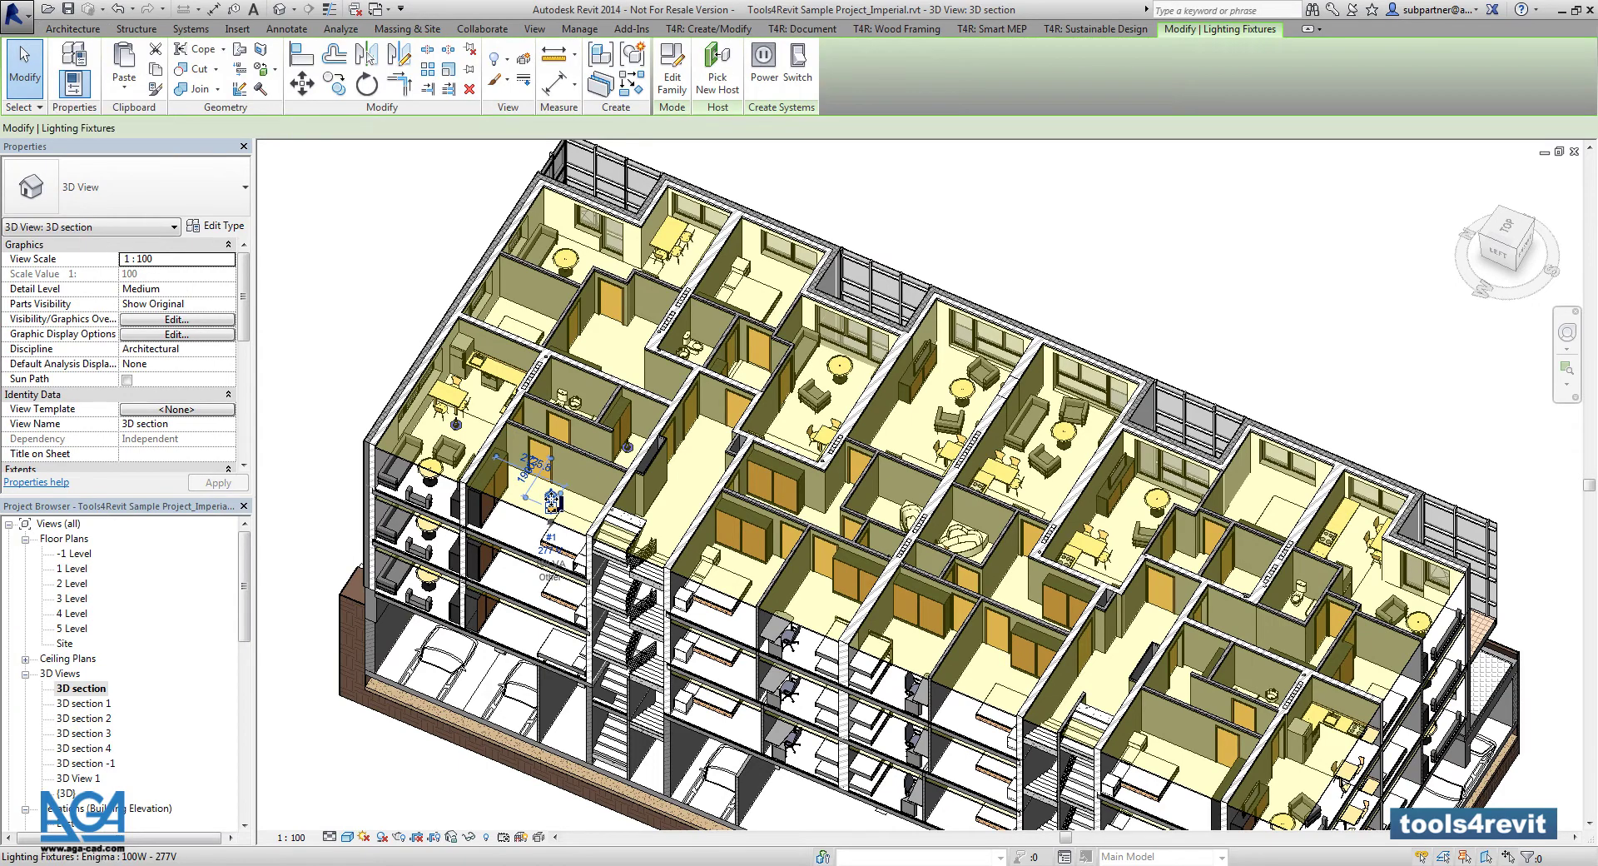
{"action": "left_click", "coordinate": [616, 453]}
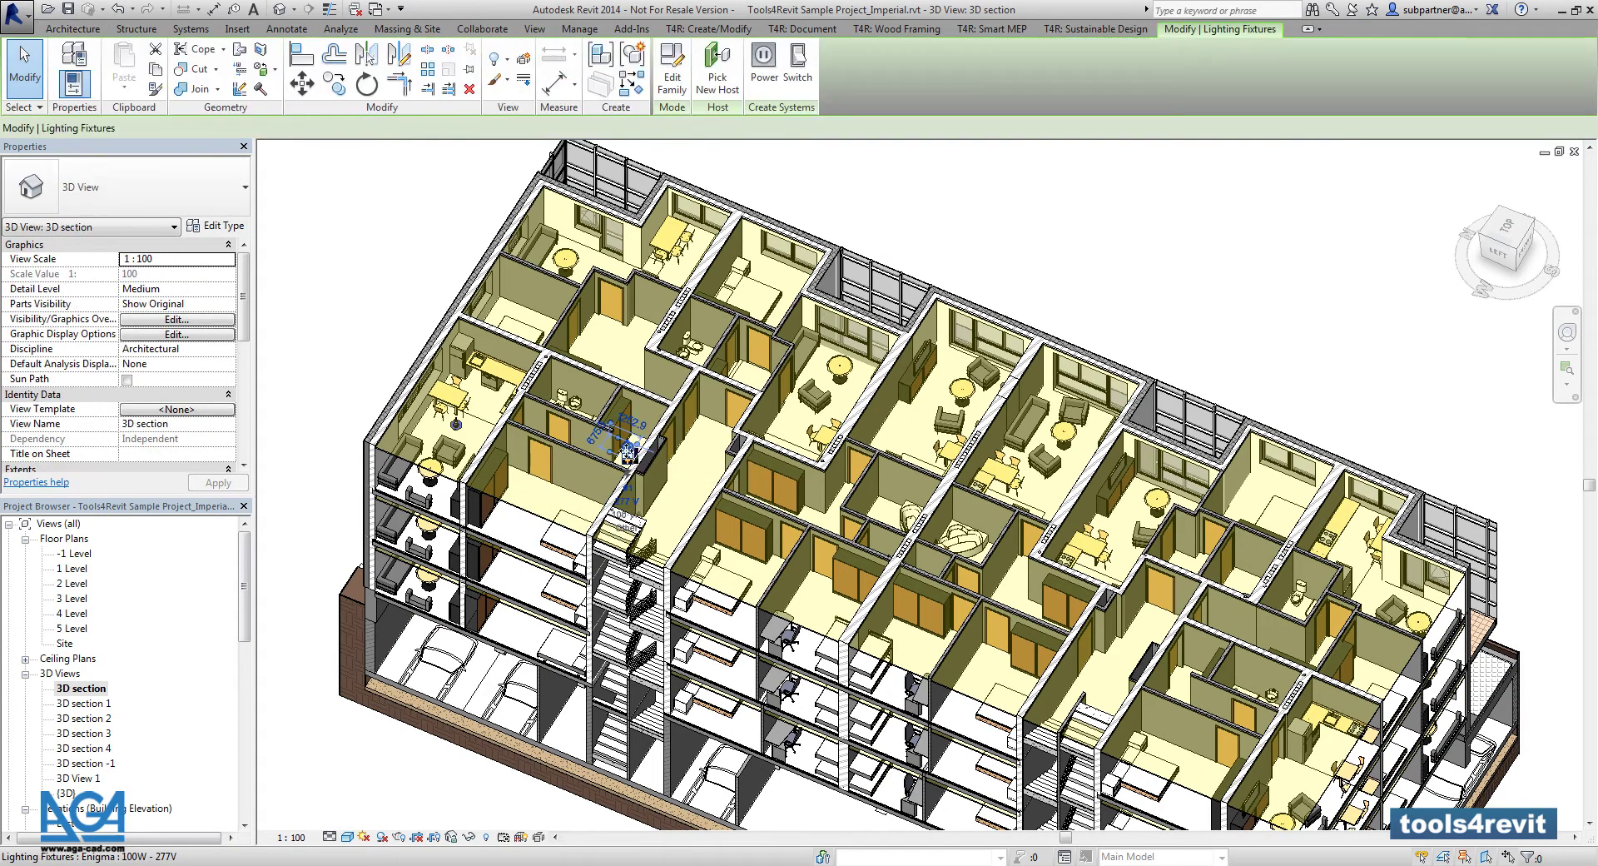
{"action": "key", "text": "Escape"}
{"action": "left_click", "coordinate": [618, 456]}
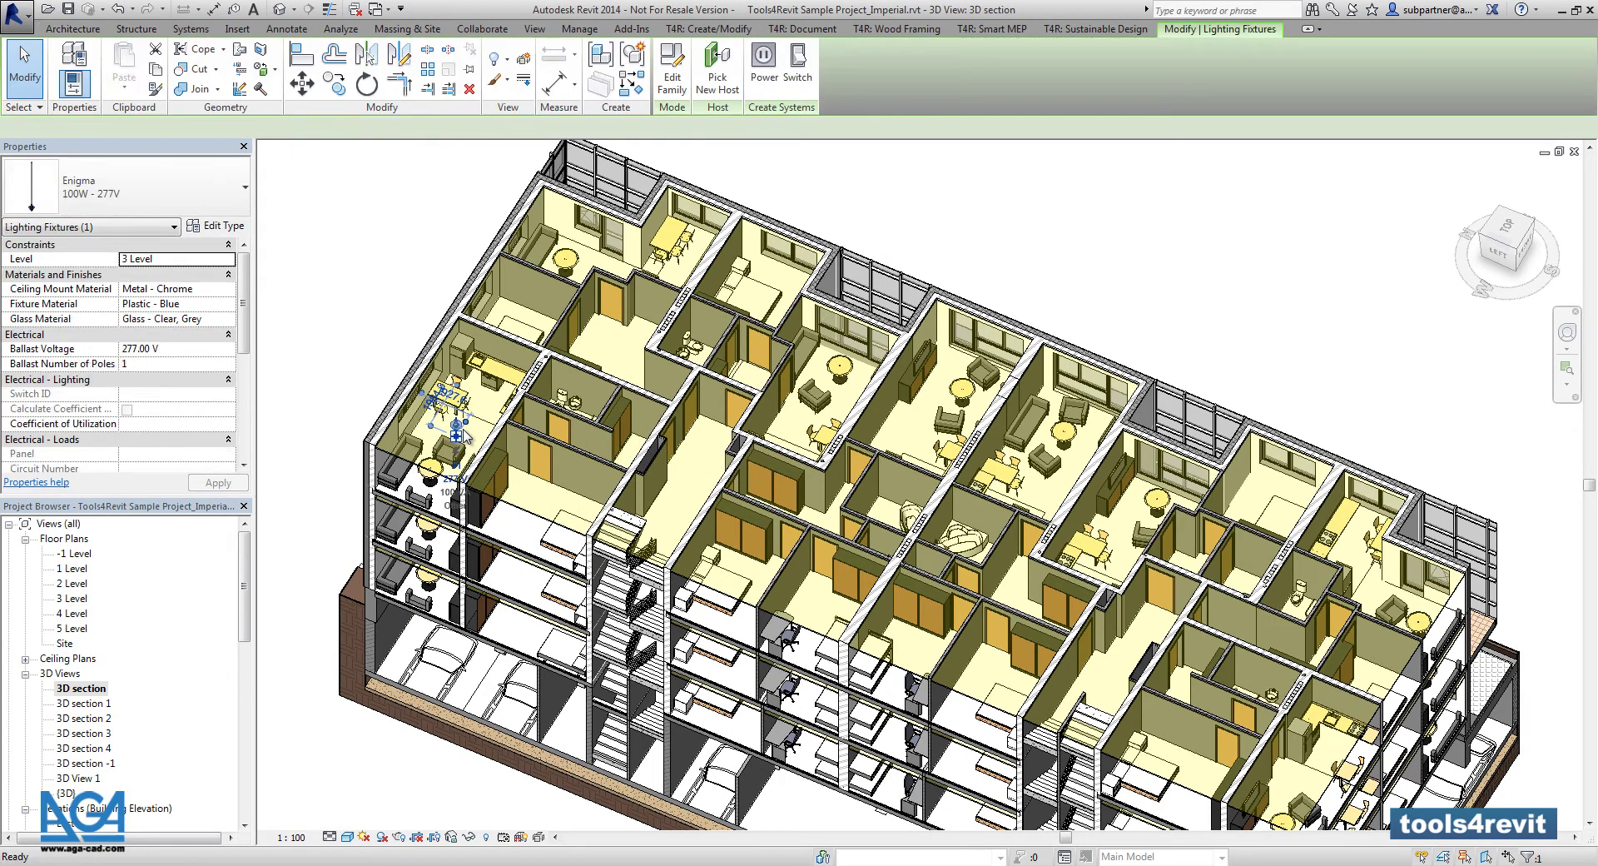
{"action": "left_click", "coordinate": [354, 295]}
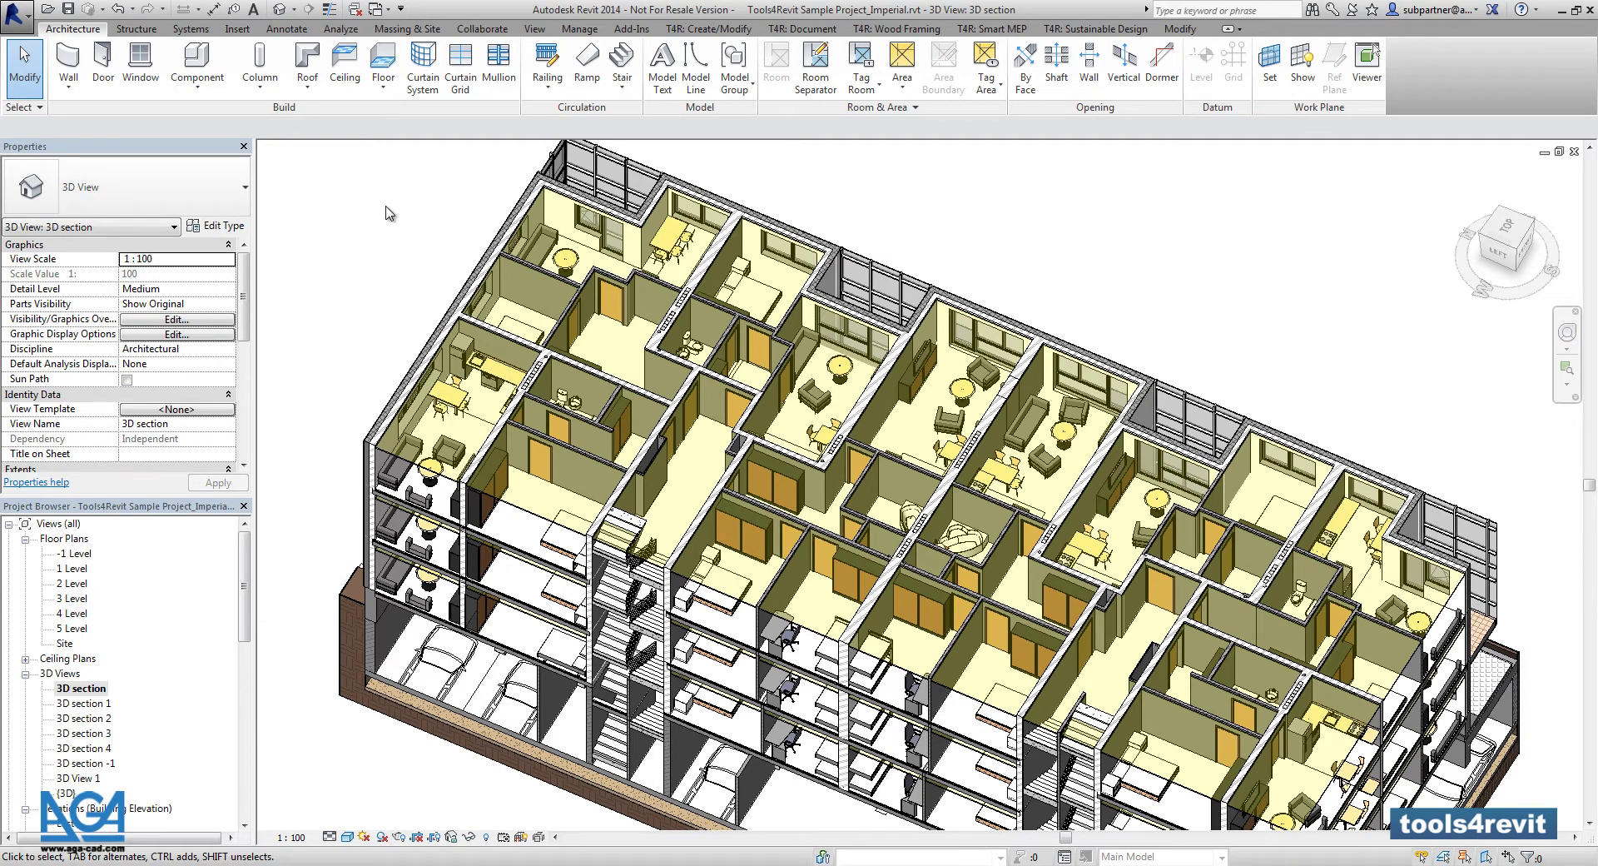
Float the T4R BIM Tree panel and launch its Manage BIM Data tool.
{"action": "left_click", "coordinate": [716, 30]}
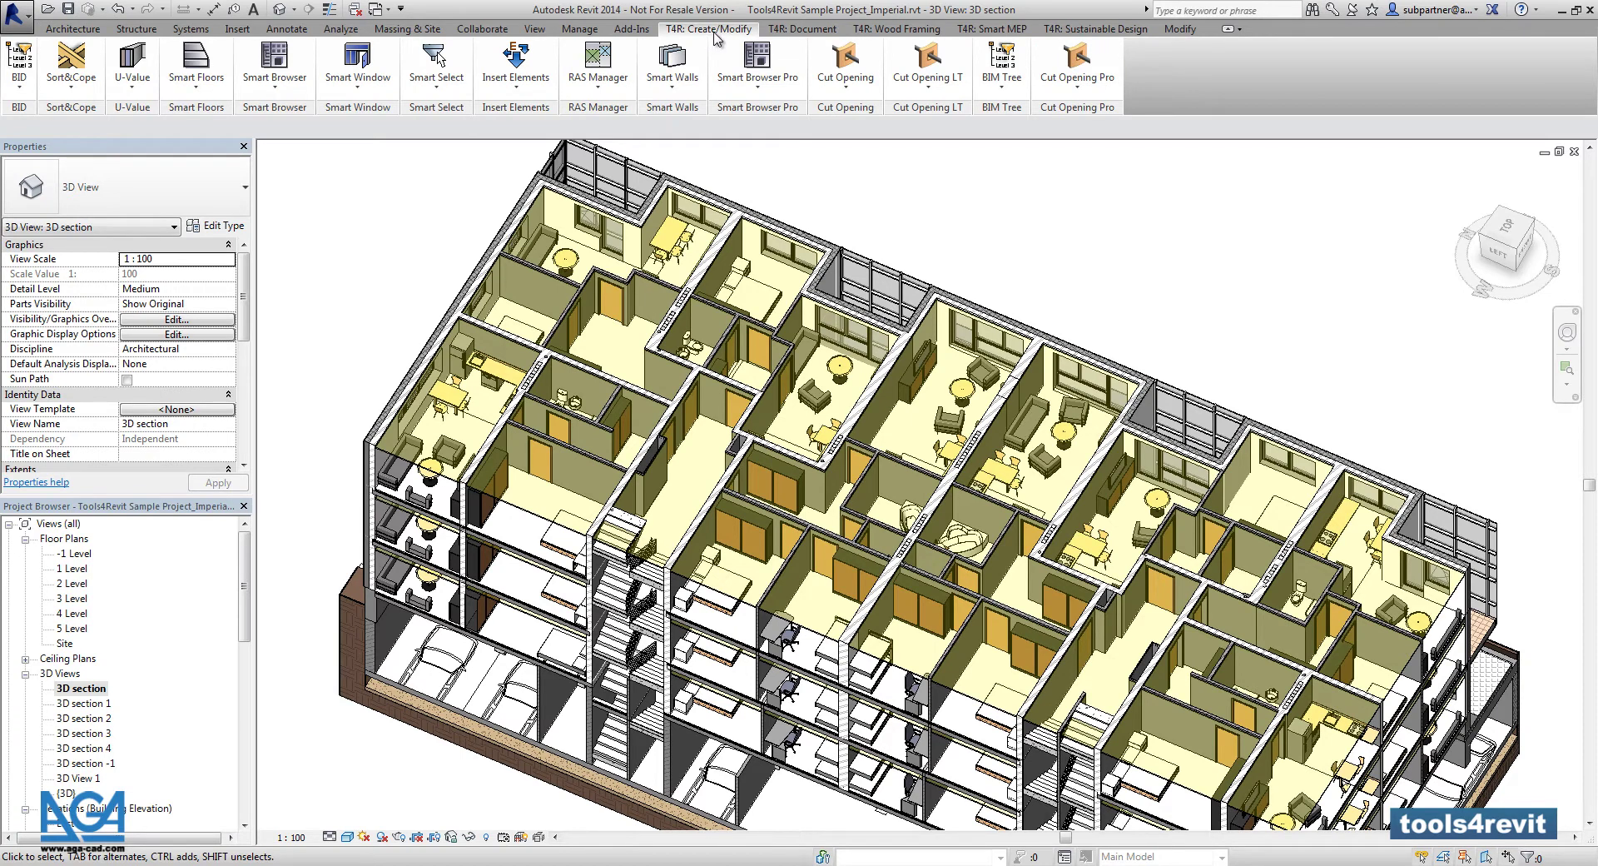
{"action": "left_click_drag", "start_coordinate": [1007, 108], "coordinate": [367, 230]}
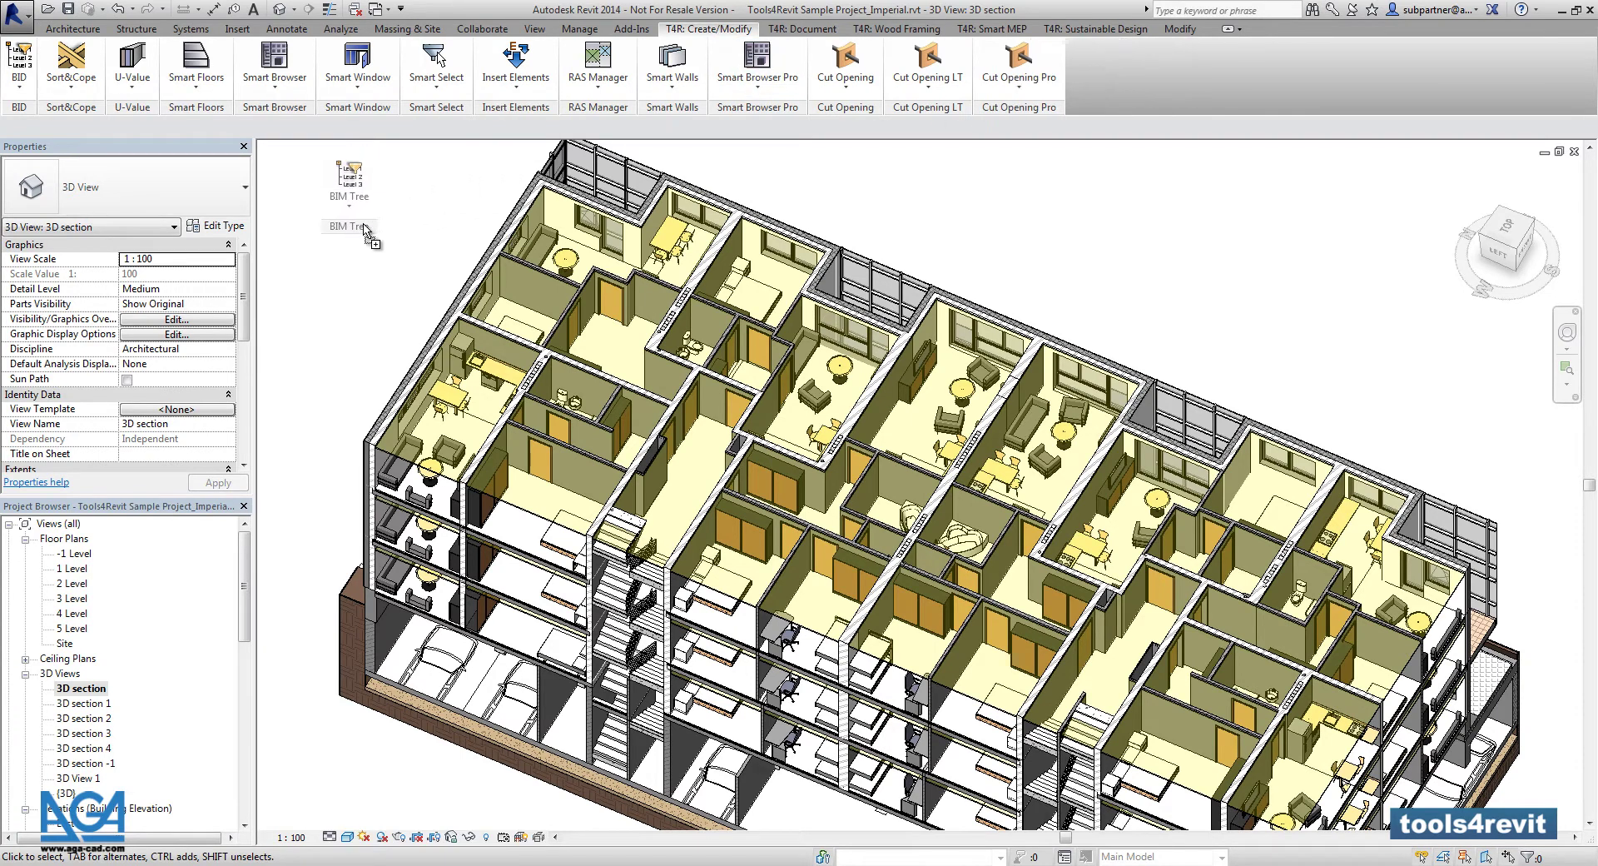
{"action": "left_click", "coordinate": [367, 198]}
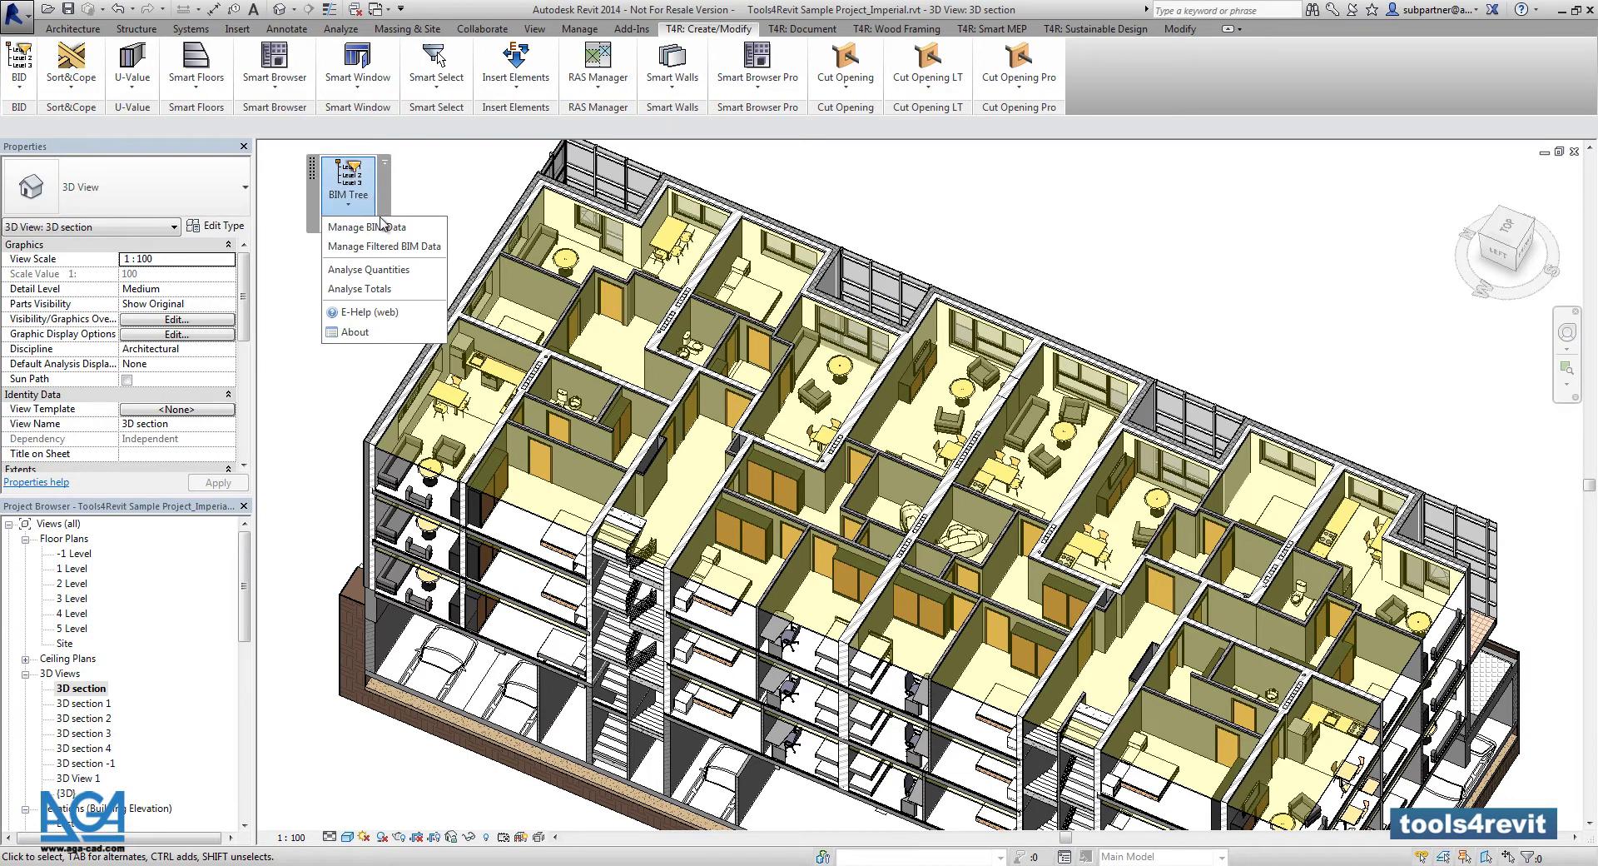
{"action": "left_click", "coordinate": [402, 229]}
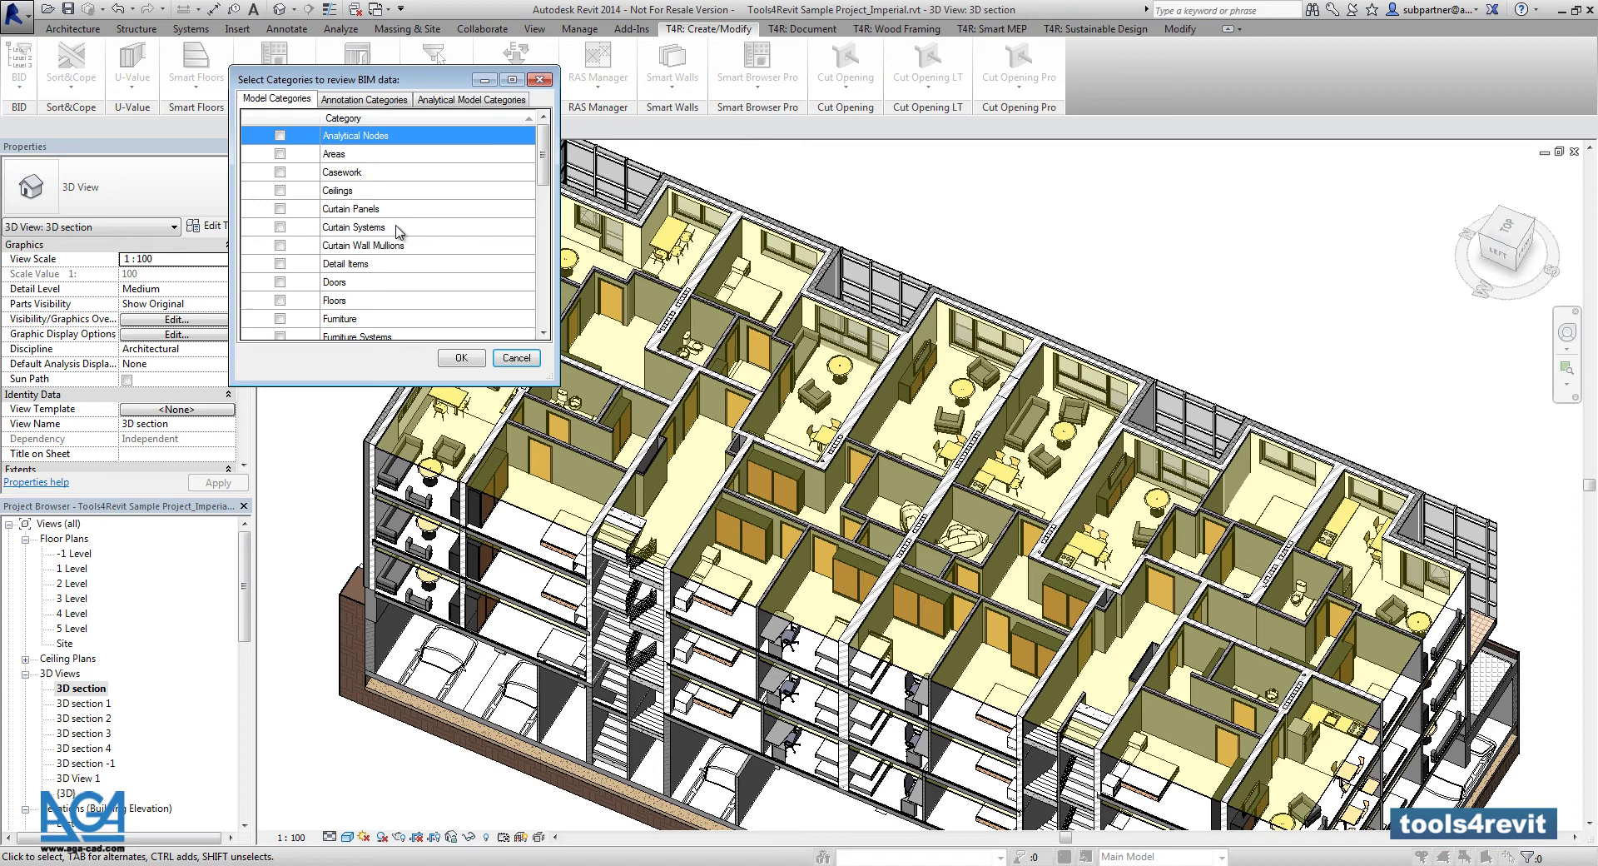
Choose the Rooms model category for BIM data review.
{"action": "left_click_drag", "start_coordinate": [442, 83], "coordinate": [487, 218]}
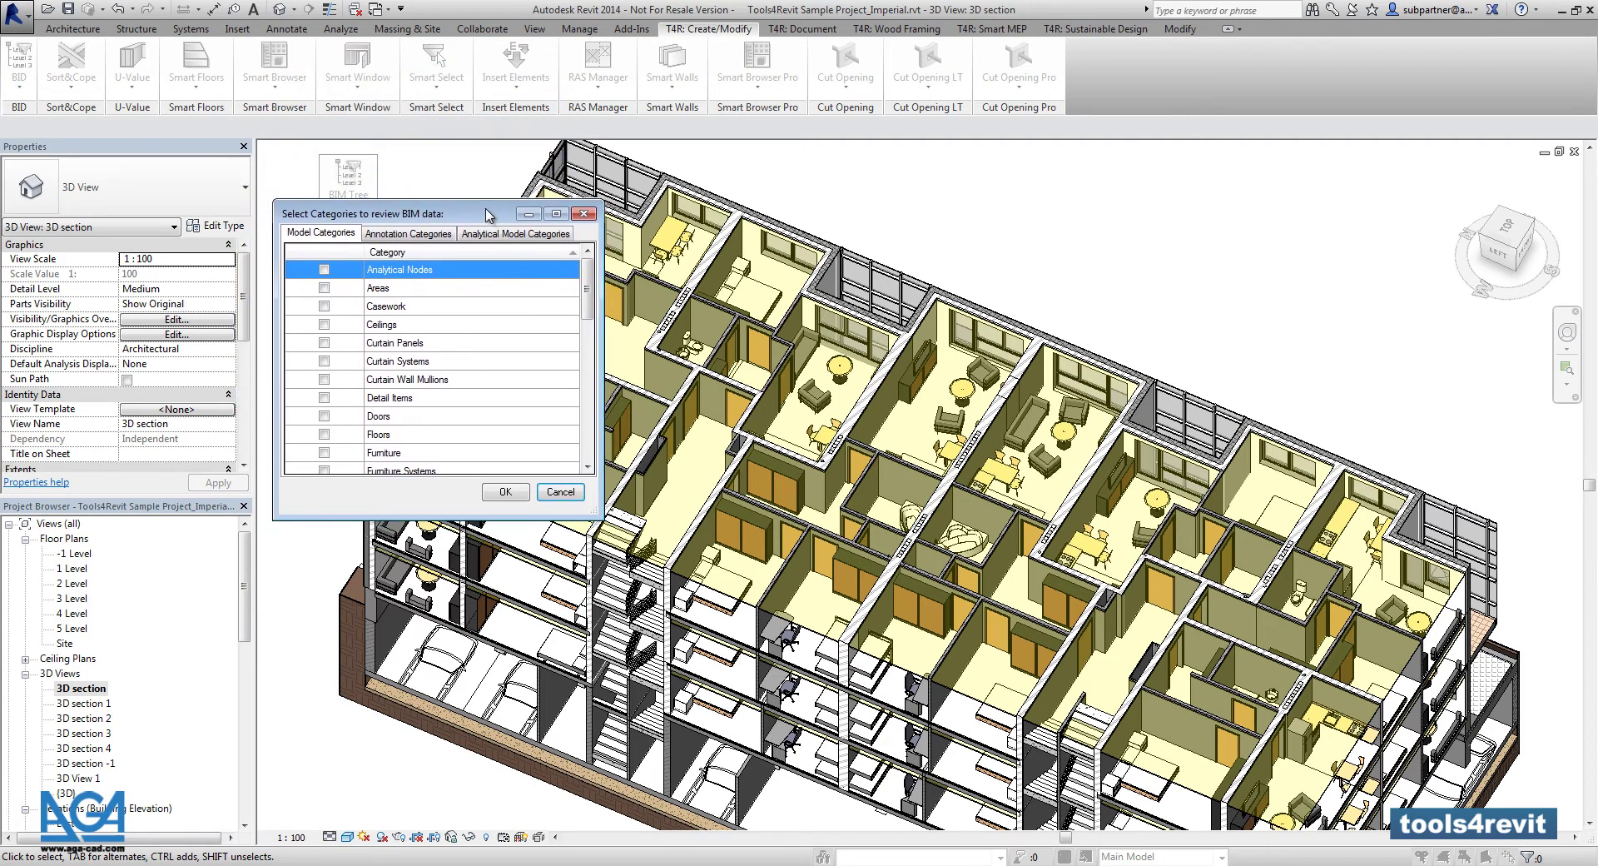
{"action": "left_click_drag", "start_coordinate": [588, 310], "coordinate": [605, 436]}
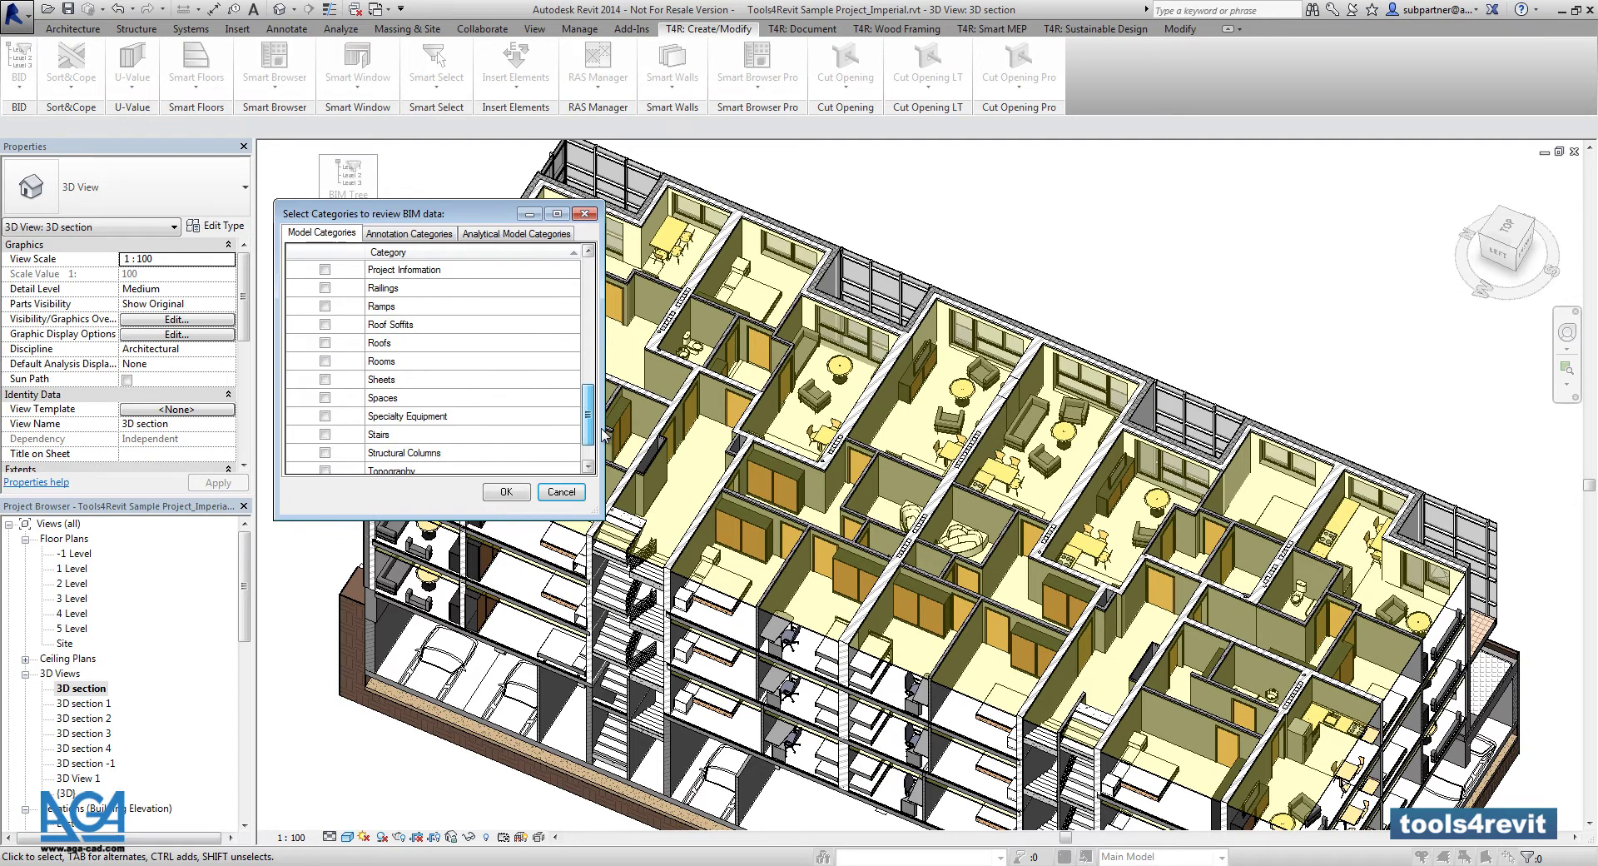
{"action": "left_click", "coordinate": [326, 362]}
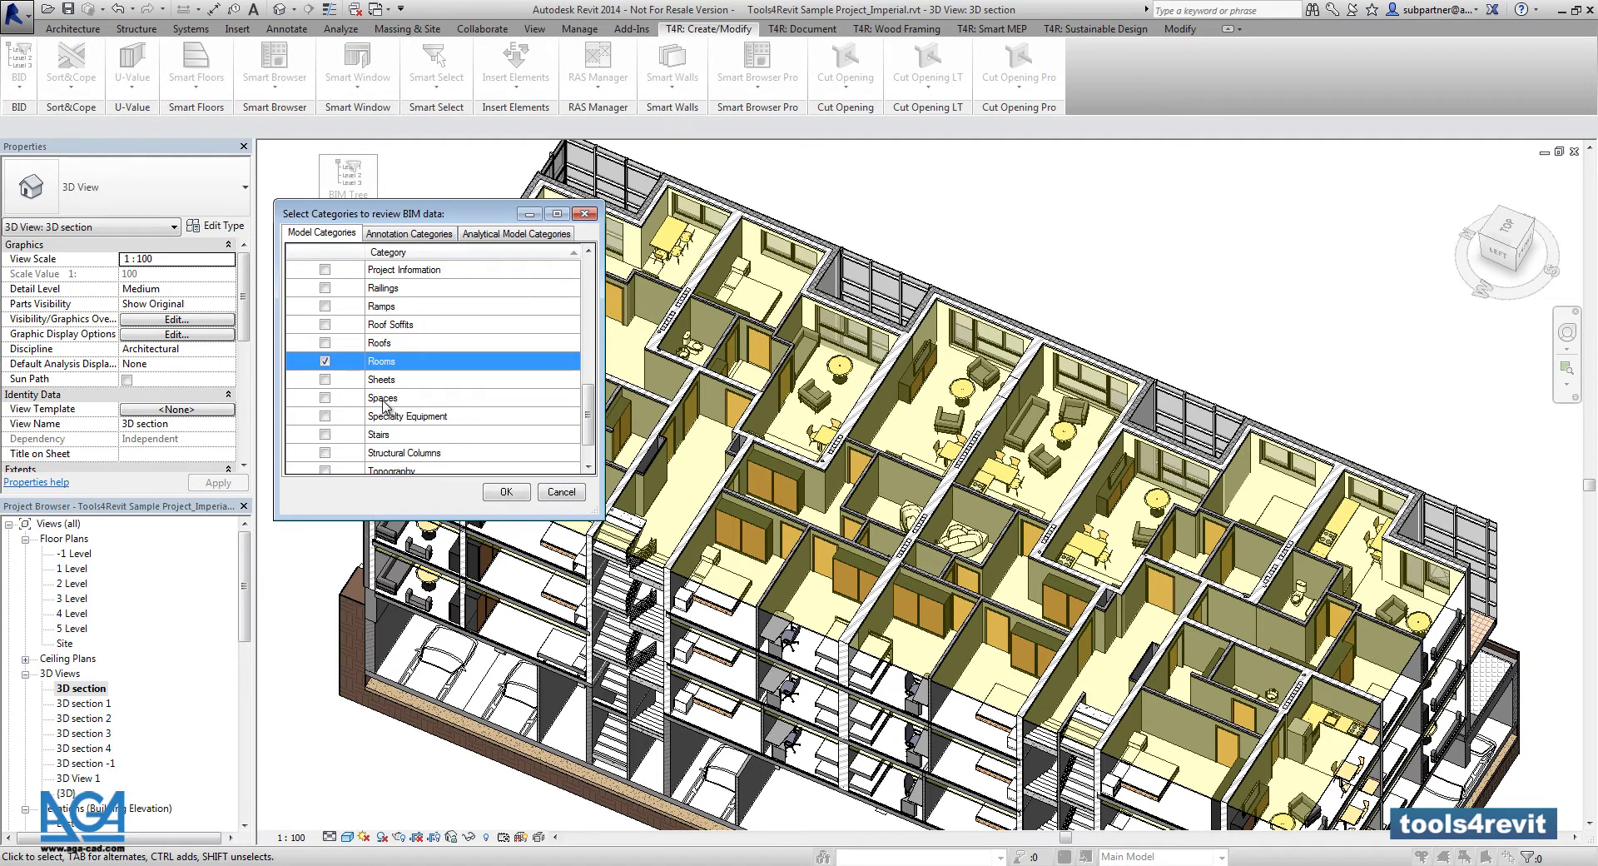
{"action": "left_click", "coordinate": [510, 493]}
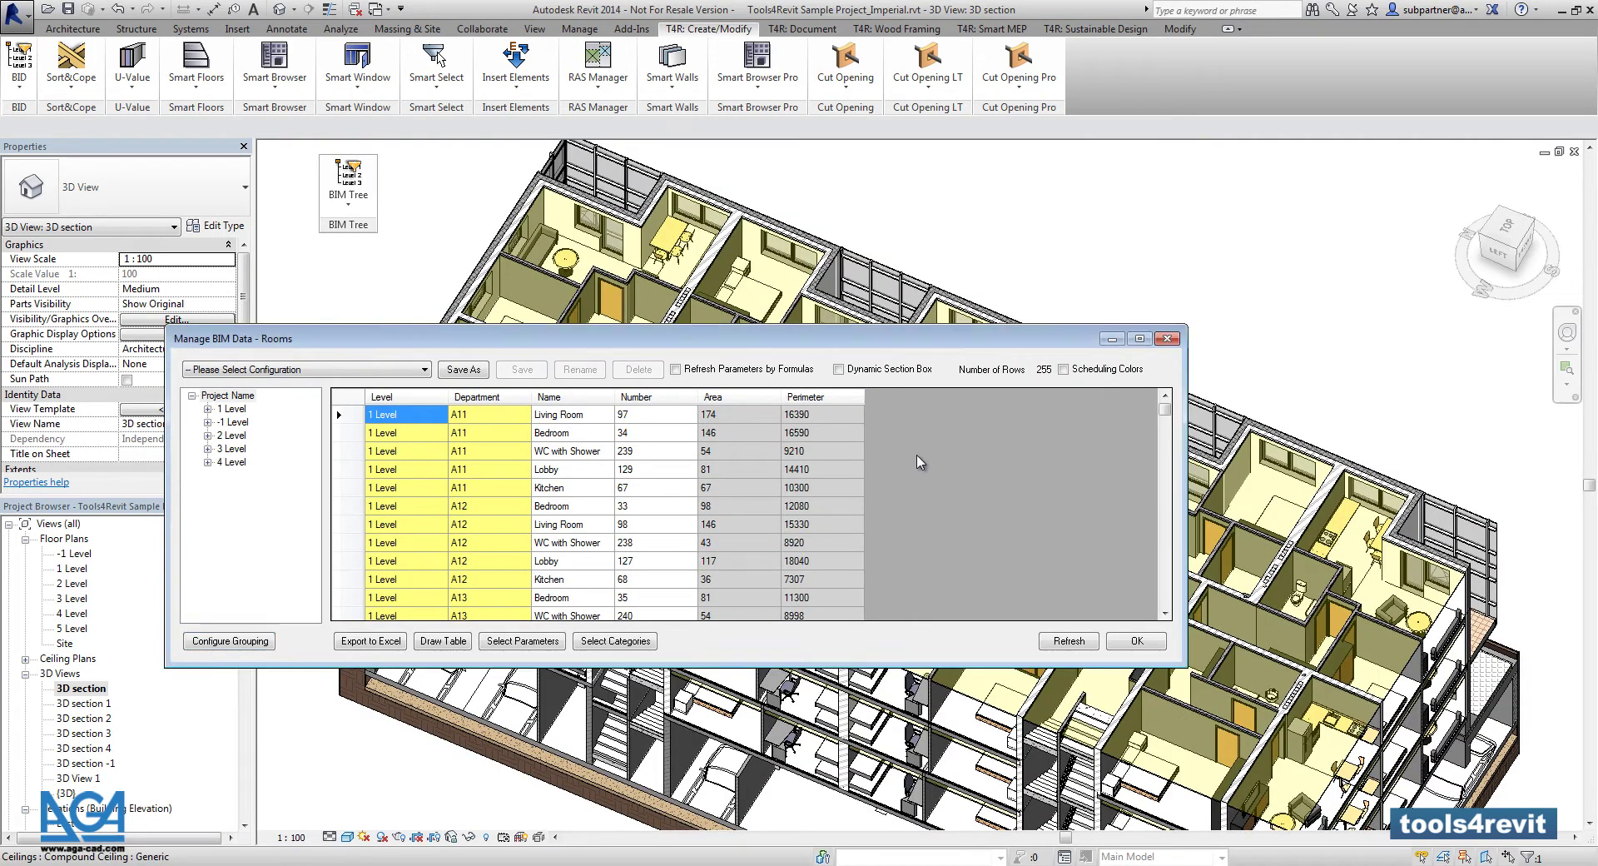
Scroll through the 255-room table with level, name, number, area and perimeter.
{"action": "scroll", "coordinate": [920, 462], "scroll_direction": "down", "scroll_amount": 5}
{"action": "scroll", "coordinate": [920, 466], "scroll_direction": "down", "scroll_amount": 5}
{"action": "scroll", "coordinate": [919, 473], "scroll_direction": "down", "scroll_amount": 5}
{"action": "scroll", "coordinate": [917, 480], "scroll_direction": "down", "scroll_amount": 5}
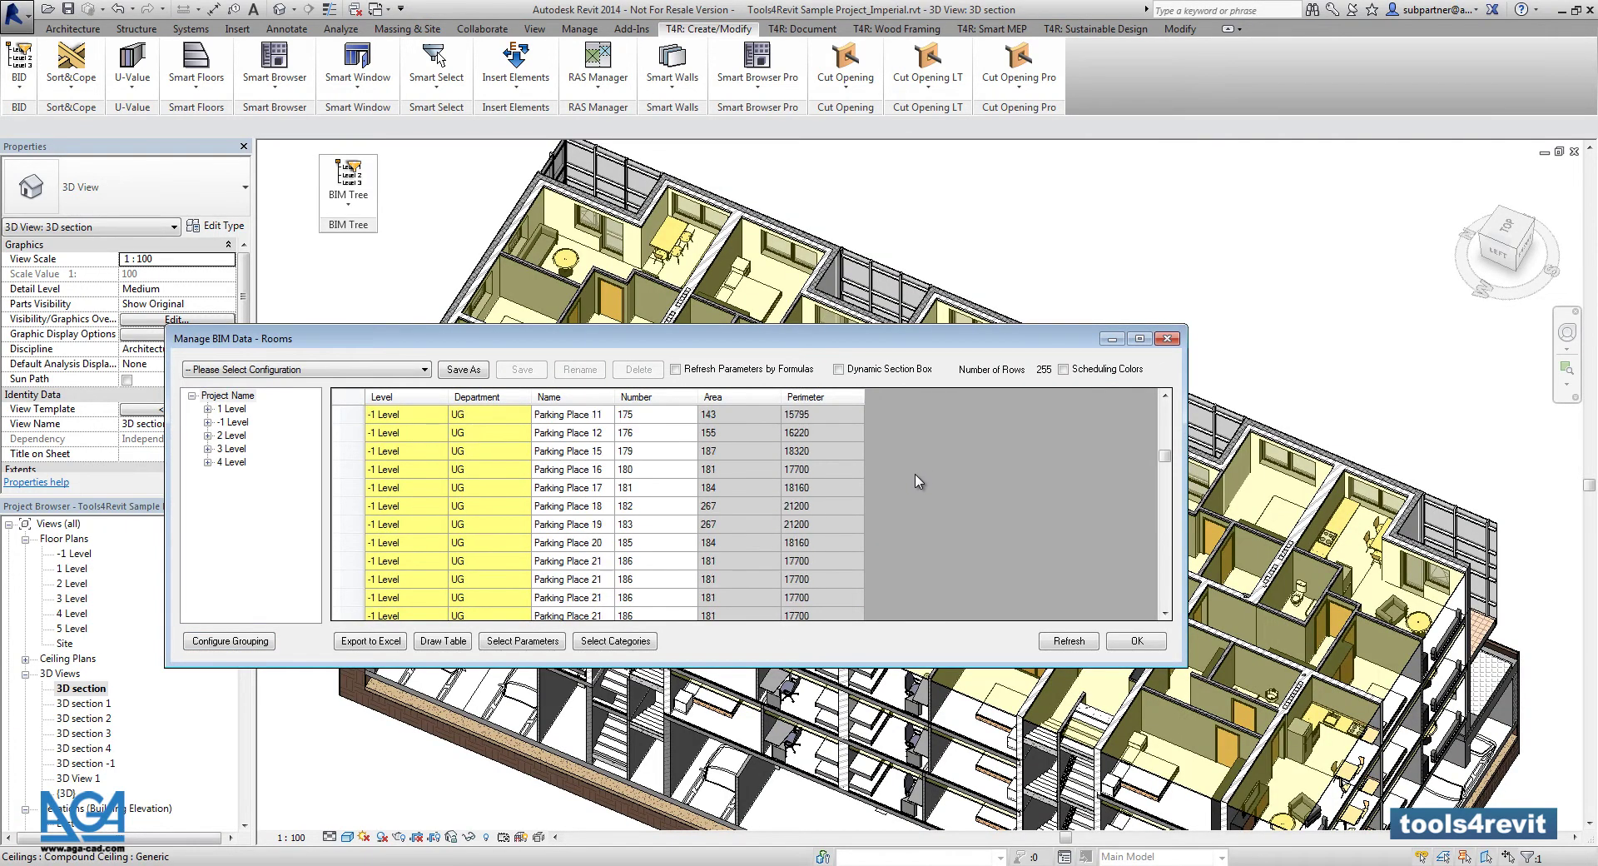
{"action": "scroll", "coordinate": [919, 483], "scroll_direction": "down", "scroll_amount": 5}
{"action": "scroll", "coordinate": [918, 486], "scroll_direction": "down", "scroll_amount": 5}
{"action": "scroll", "coordinate": [916, 490], "scroll_direction": "down", "scroll_amount": 3}
{"action": "scroll", "coordinate": [915, 494], "scroll_direction": "down", "scroll_amount": 5}
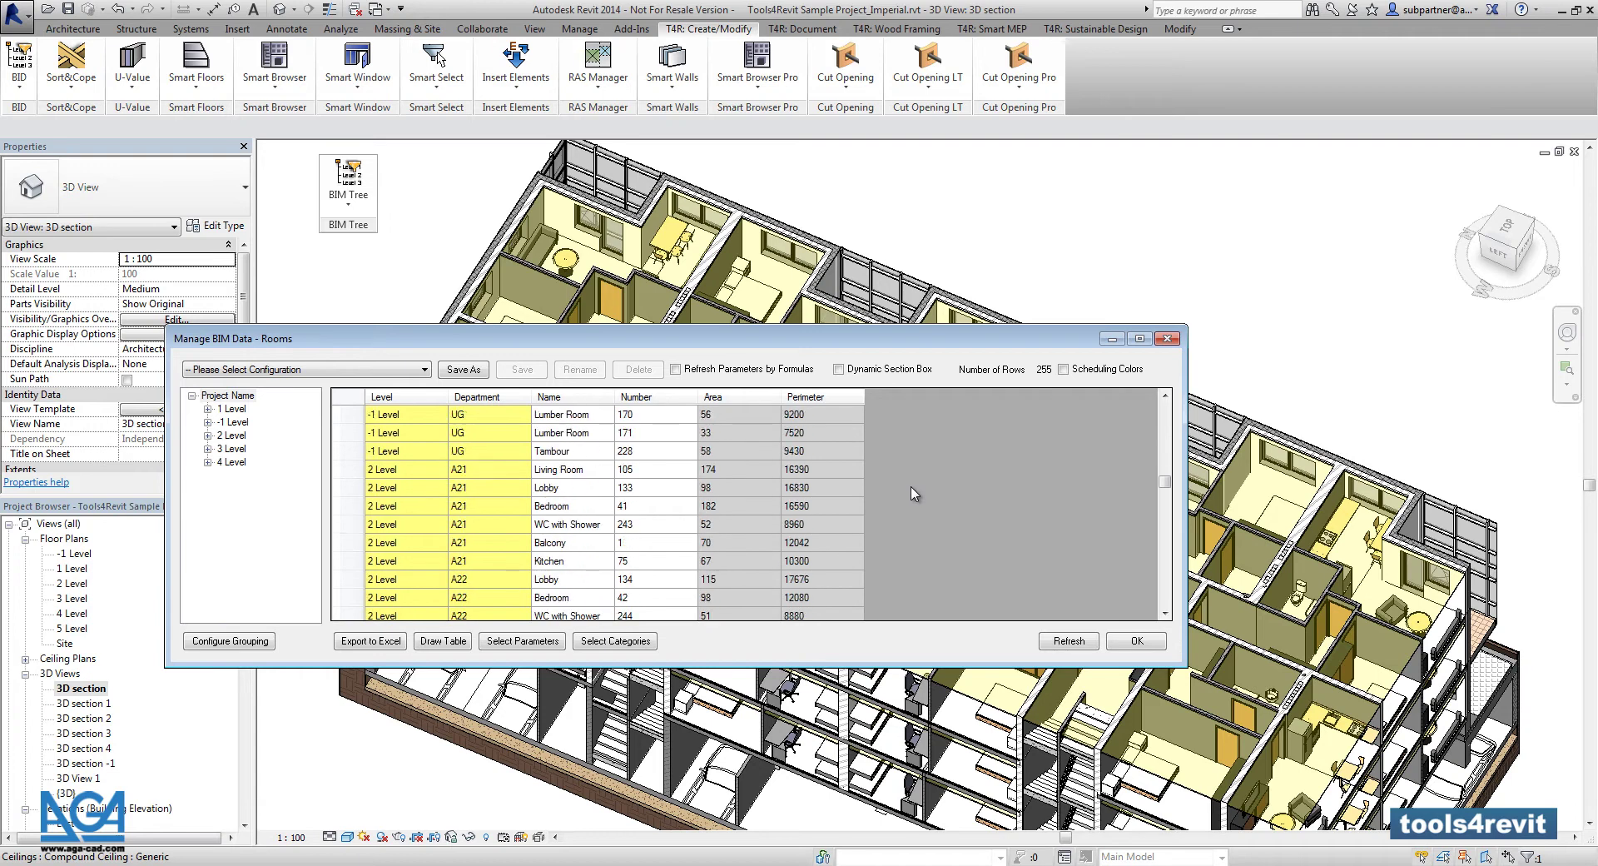
{"action": "scroll", "coordinate": [833, 525], "scroll_direction": "up", "scroll_amount": 5}
{"action": "scroll", "coordinate": [707, 566], "scroll_direction": "up", "scroll_amount": 3}
{"action": "left_click", "coordinate": [524, 641]}
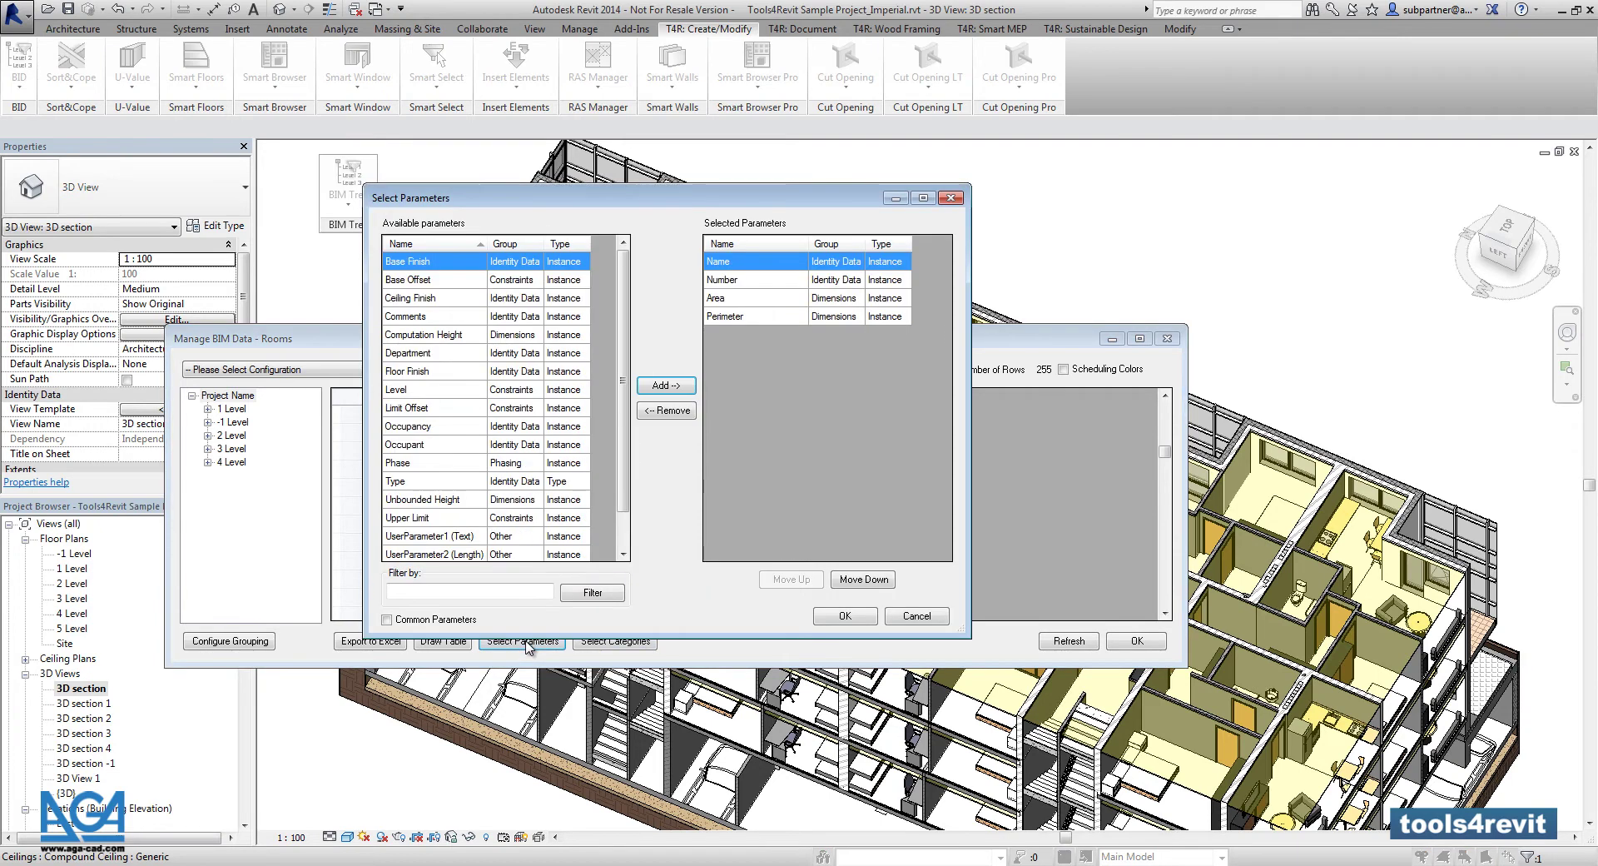
{"action": "left_click_drag", "start_coordinate": [717, 205], "coordinate": [712, 286]}
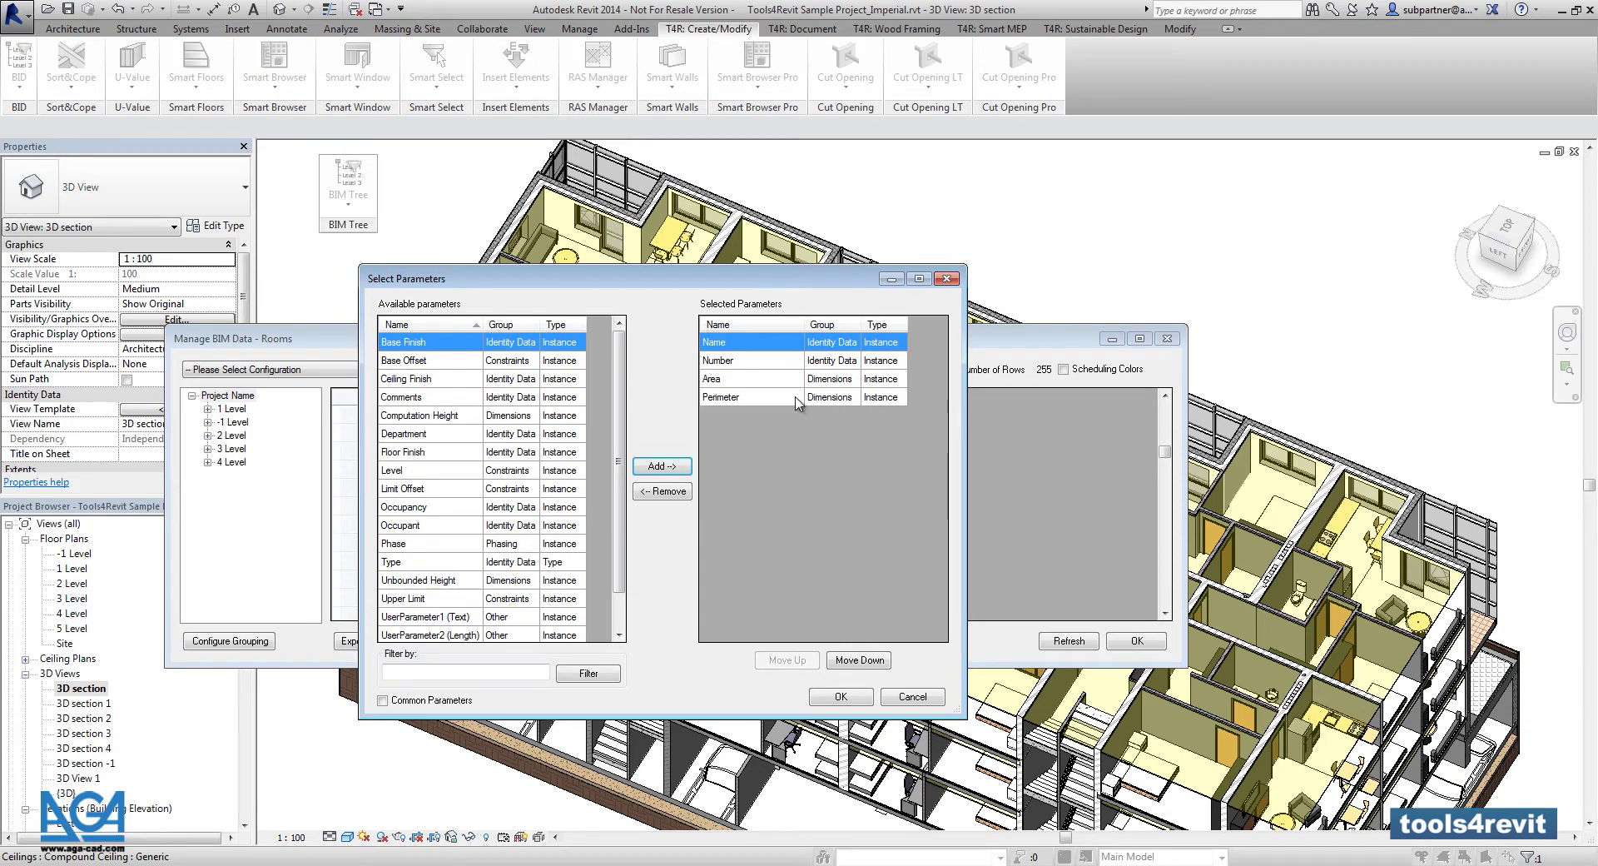
{"action": "left_click", "coordinate": [839, 697]}
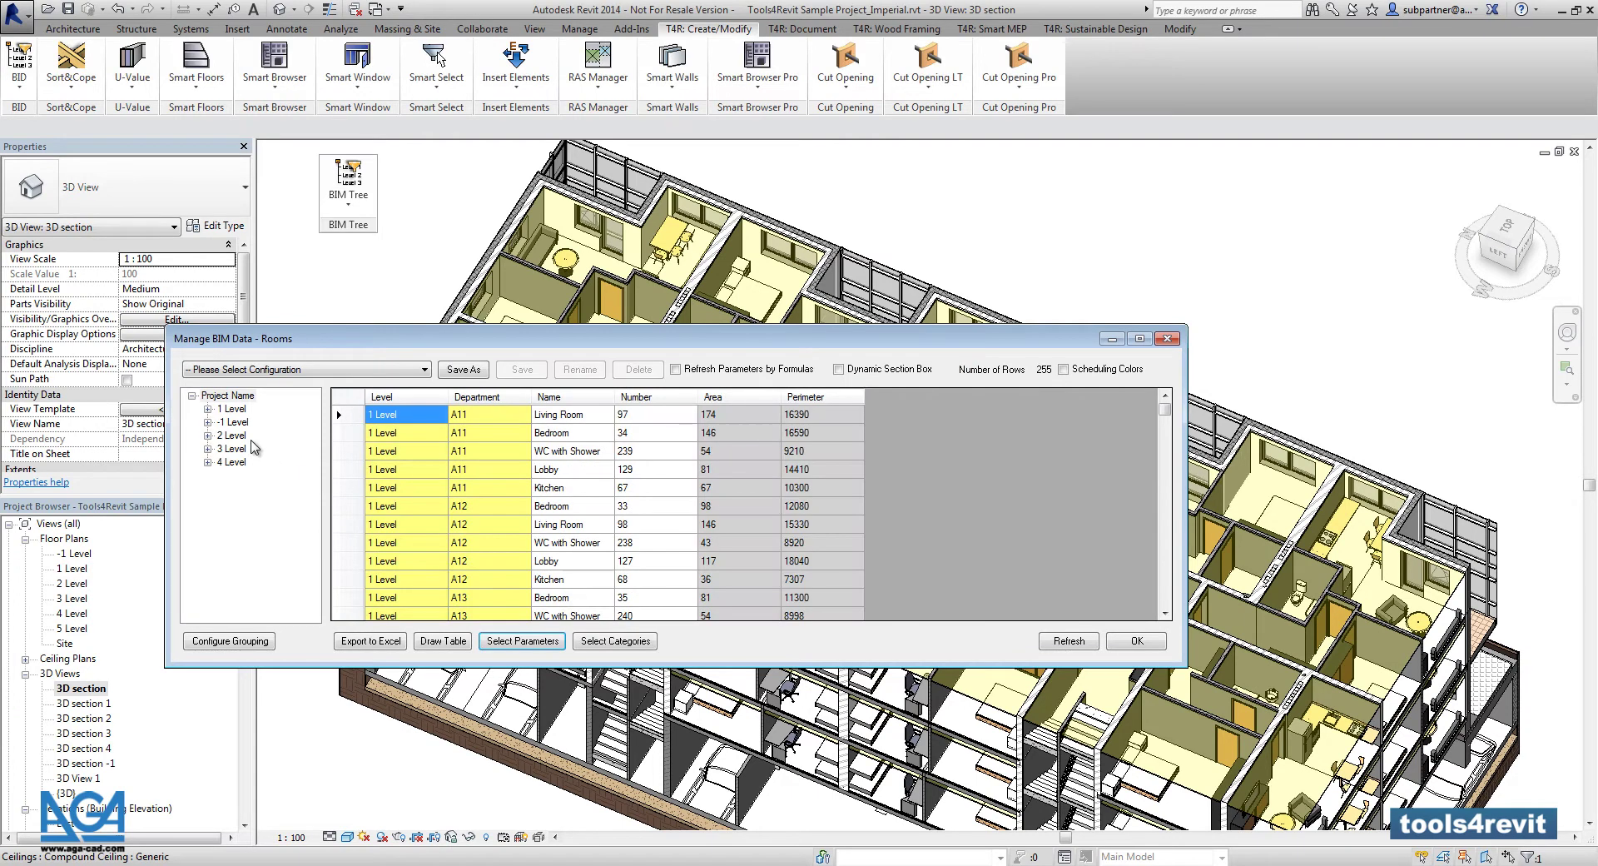
Pick the 3 Level node in the grouping tree to show its 55 rooms.
{"action": "left_click", "coordinate": [207, 448]}
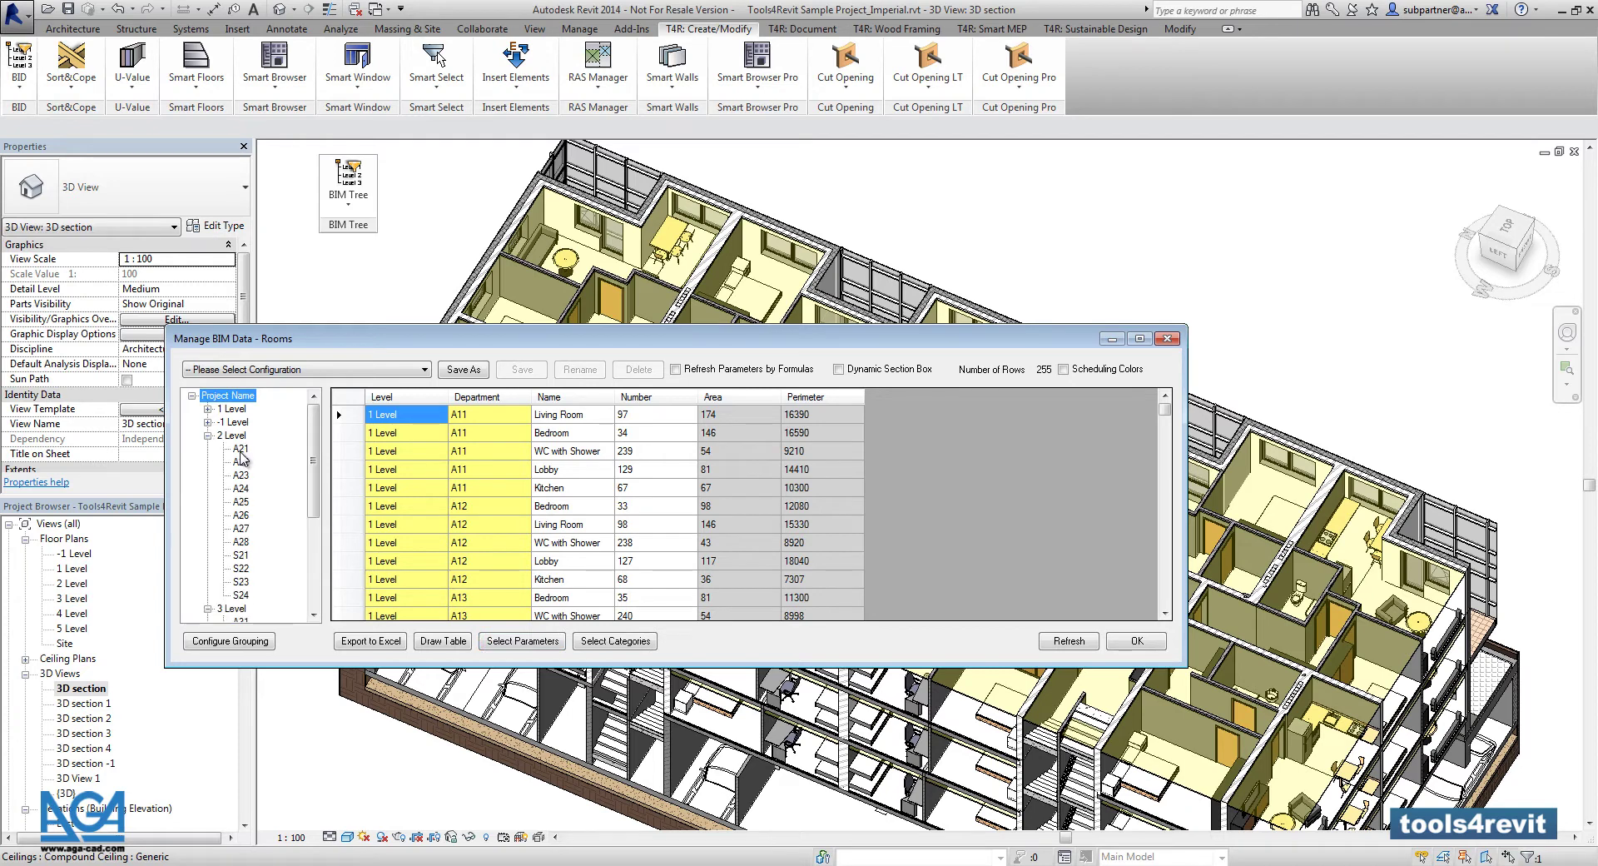
{"action": "left_click", "coordinate": [233, 610]}
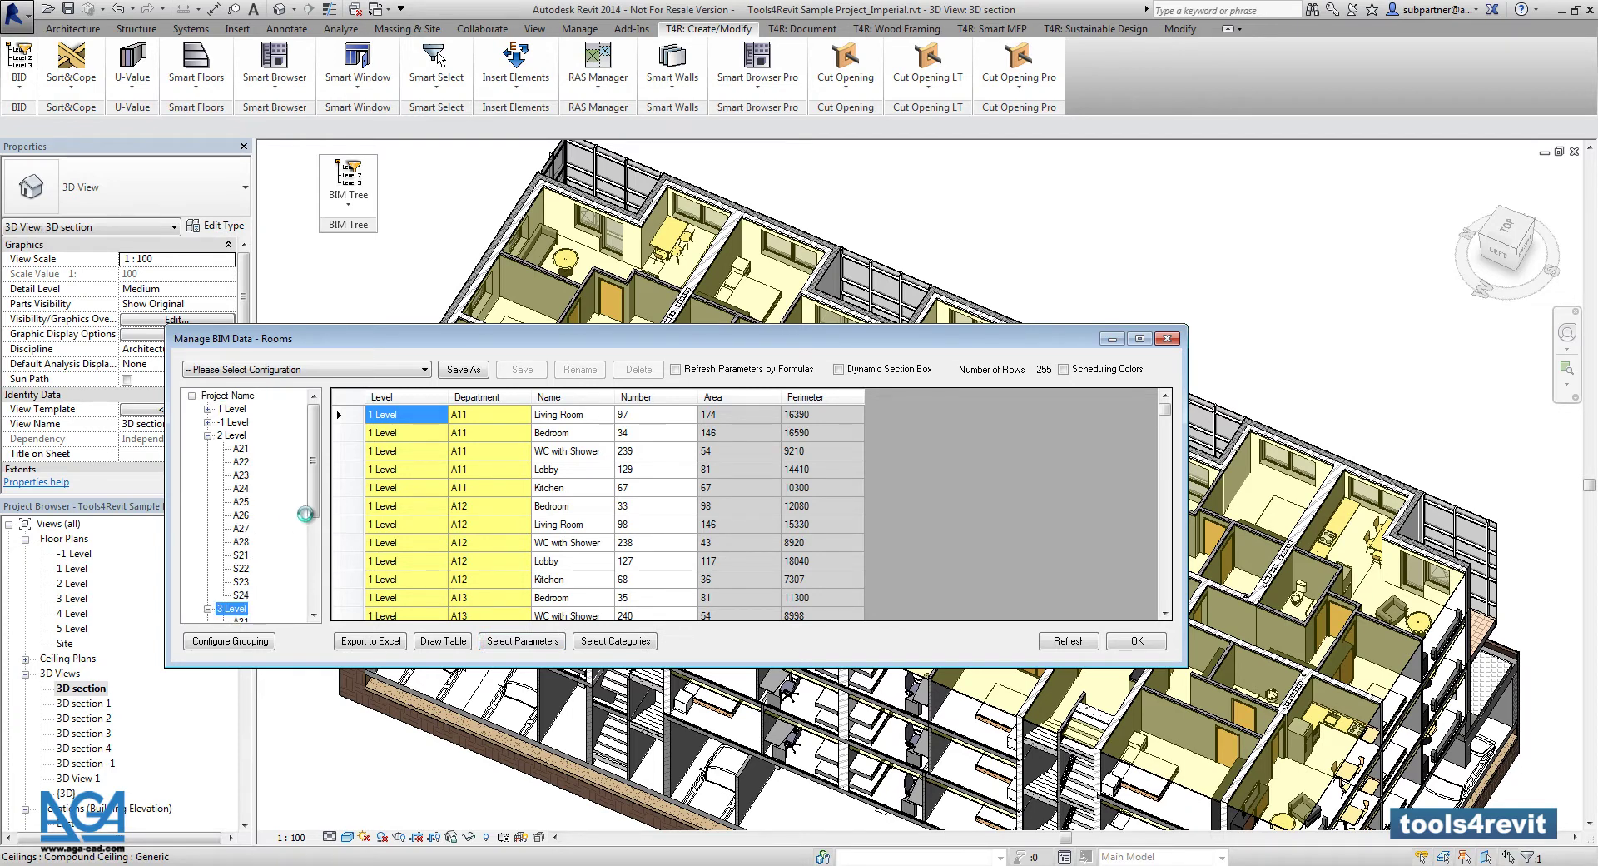
{"action": "left_click_drag", "start_coordinate": [317, 489], "coordinate": [325, 506]}
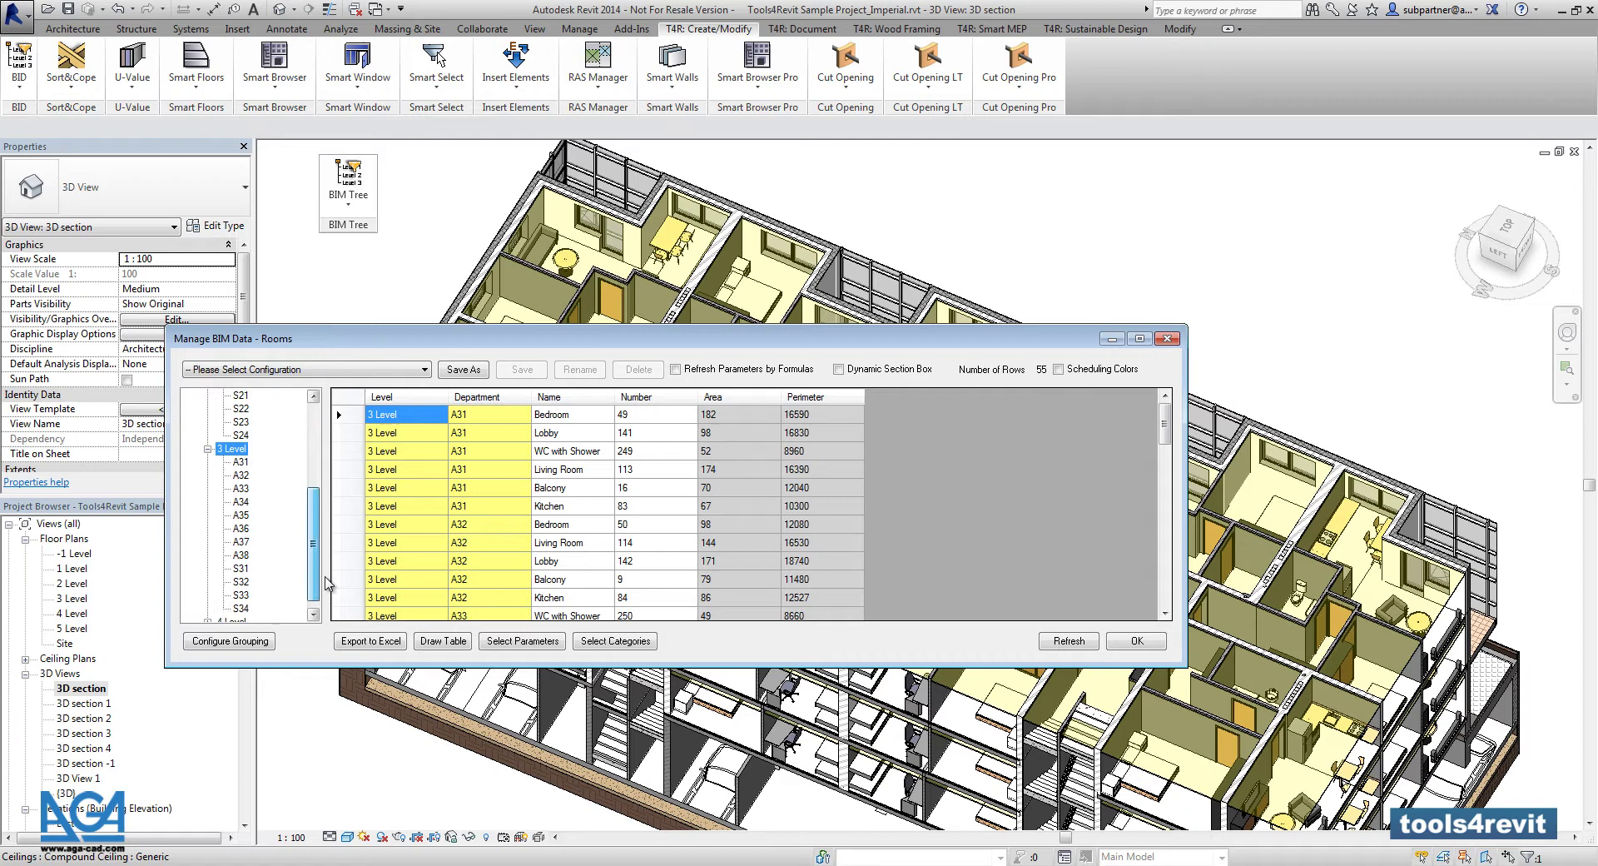
{"action": "scroll", "coordinate": [325, 505], "scroll_direction": "up", "scroll_amount": 1}
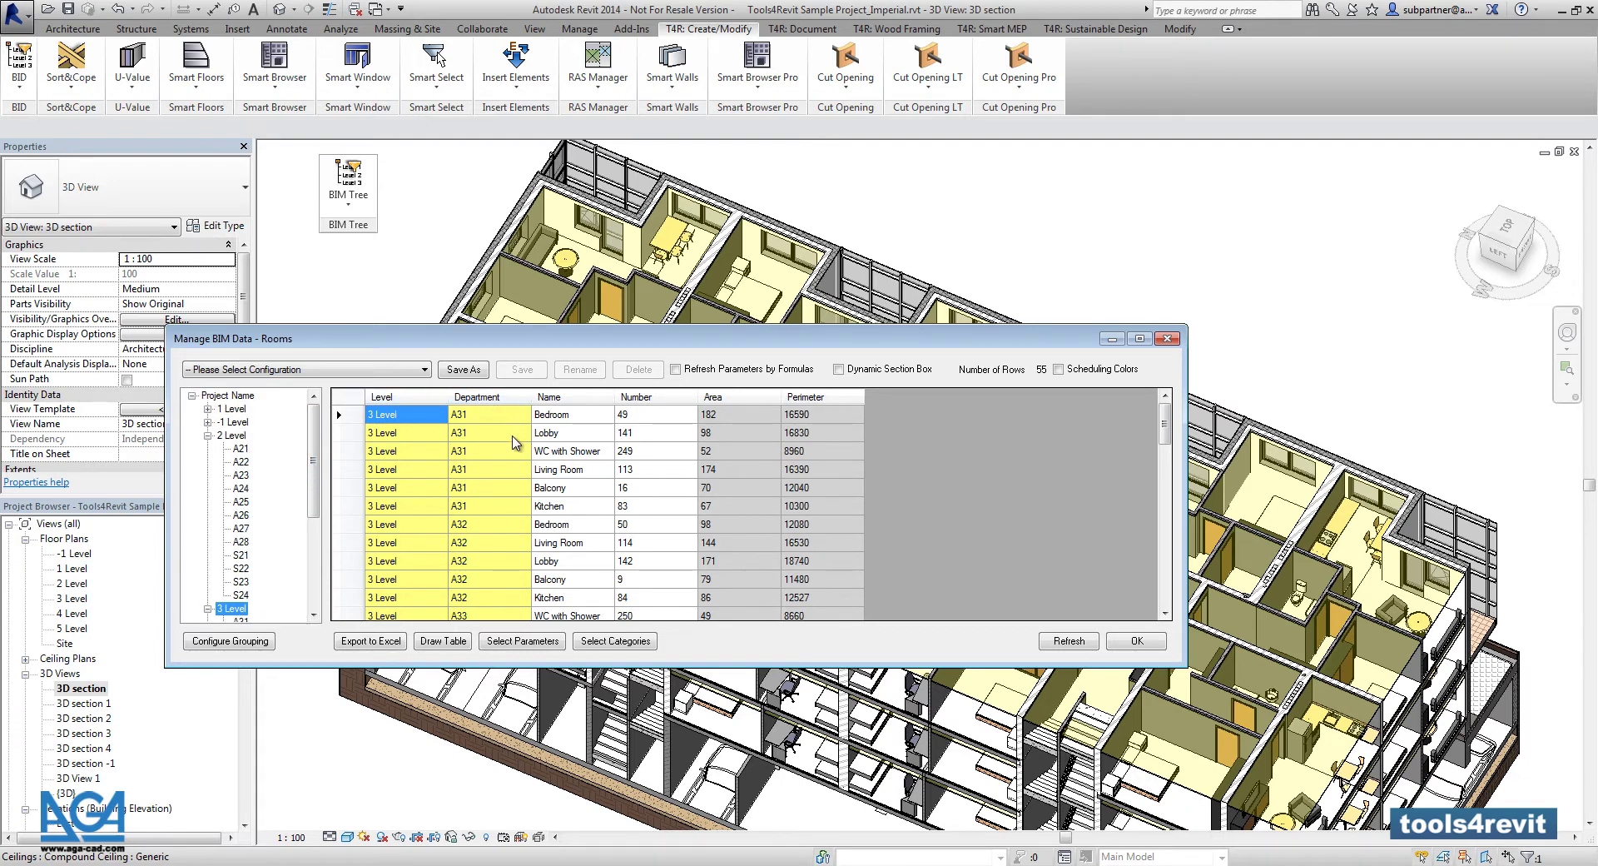
{"action": "left_click", "coordinate": [258, 643]}
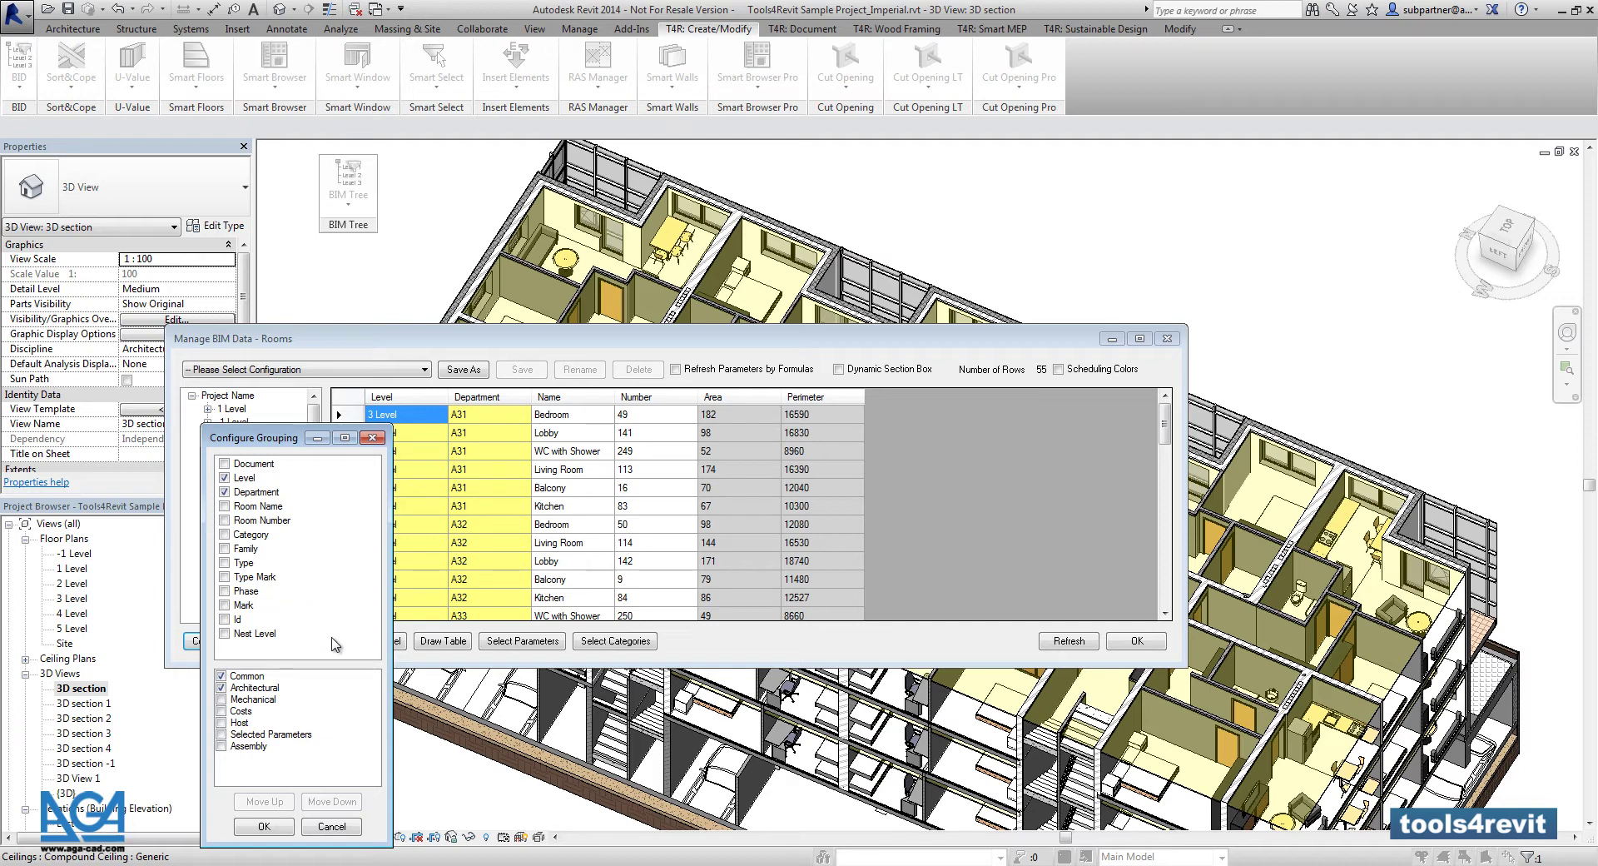
{"action": "left_click", "coordinate": [277, 828]}
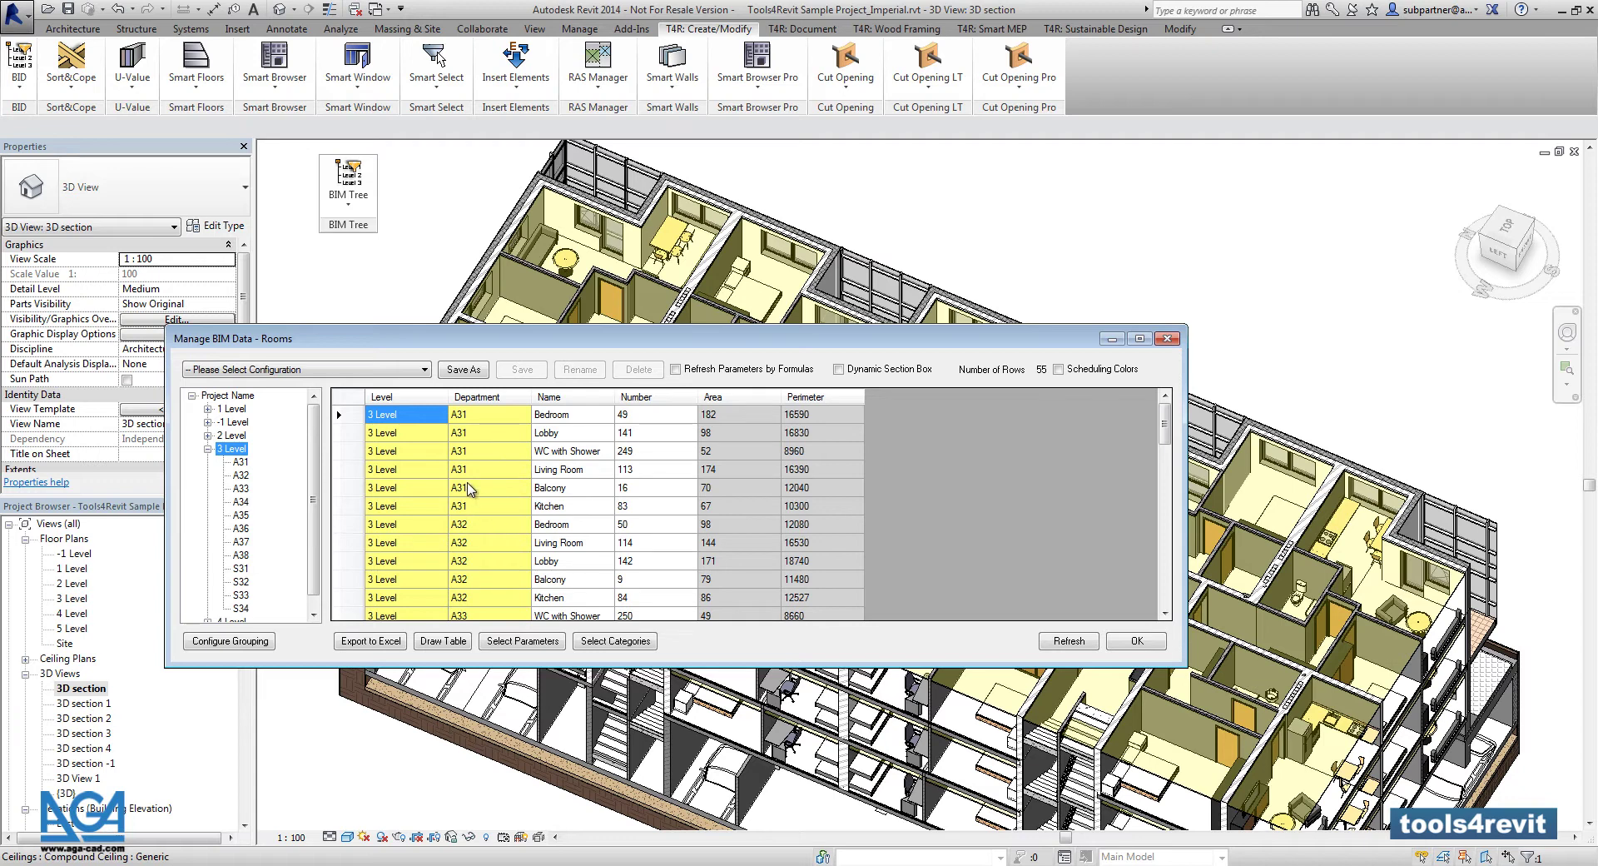
Filter the Level 3 rooms by name to the eight Living Rooms, A31–A38.
{"action": "left_click", "coordinate": [427, 476]}
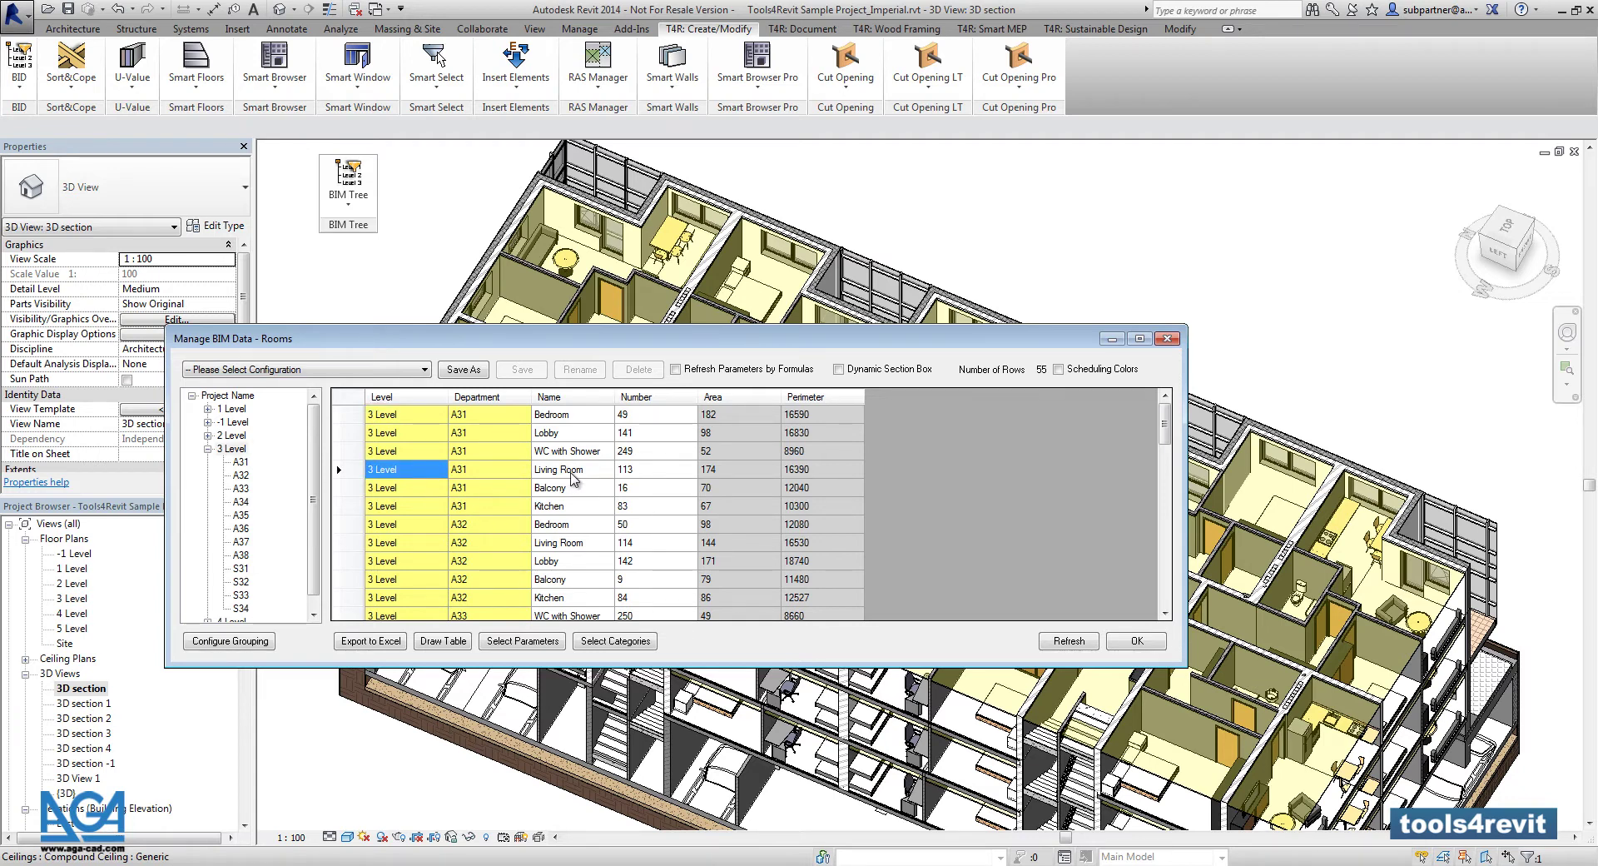
{"action": "left_click", "coordinate": [570, 472], "text": "ctrl"}
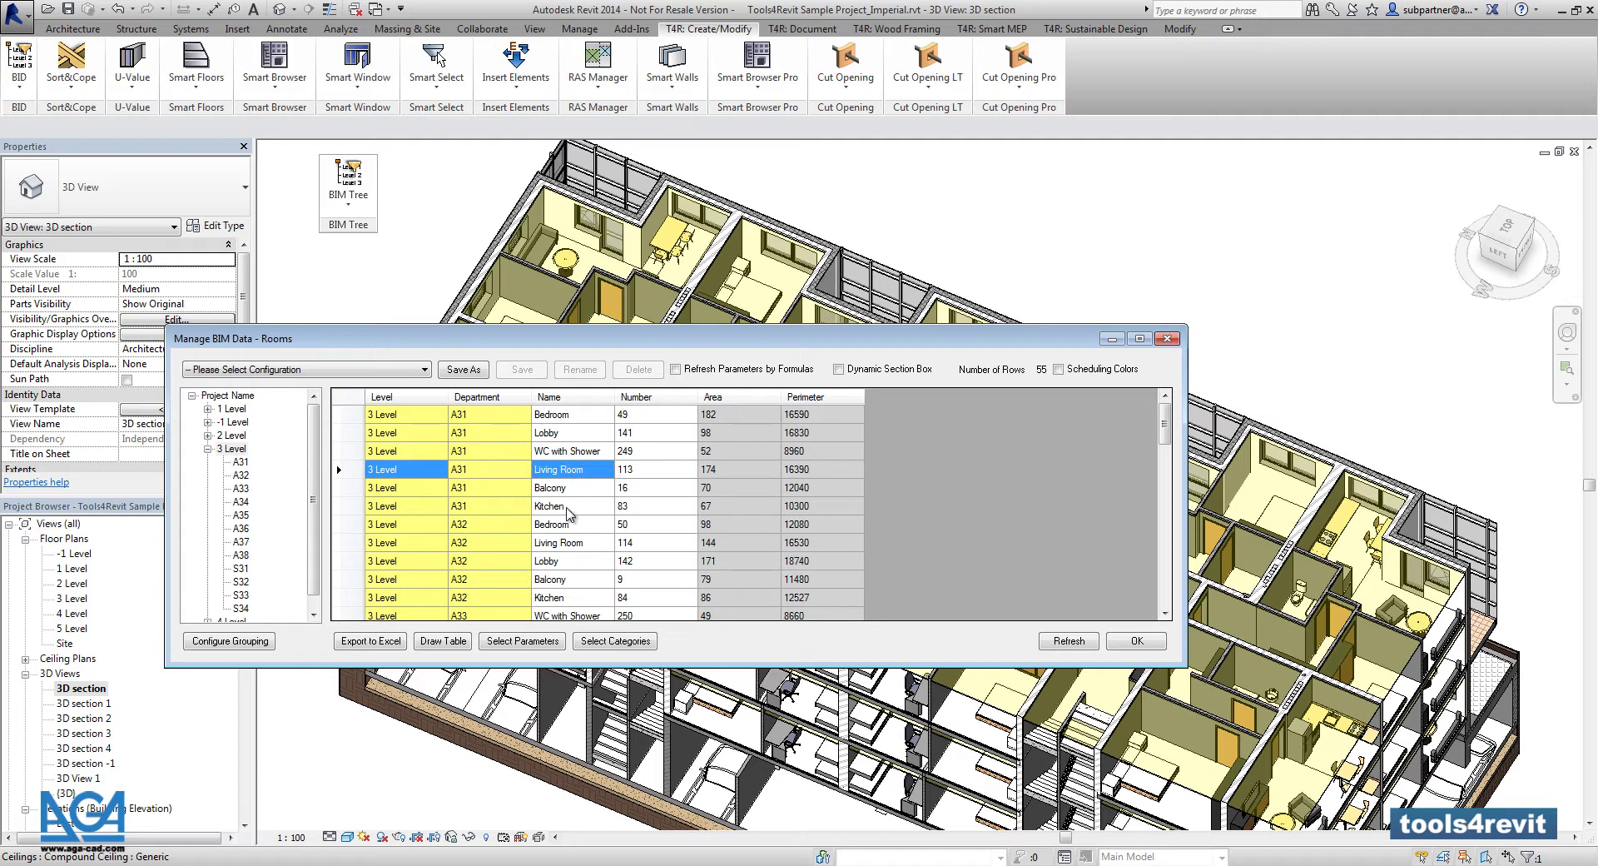
{"action": "right_click", "coordinate": [585, 474]}
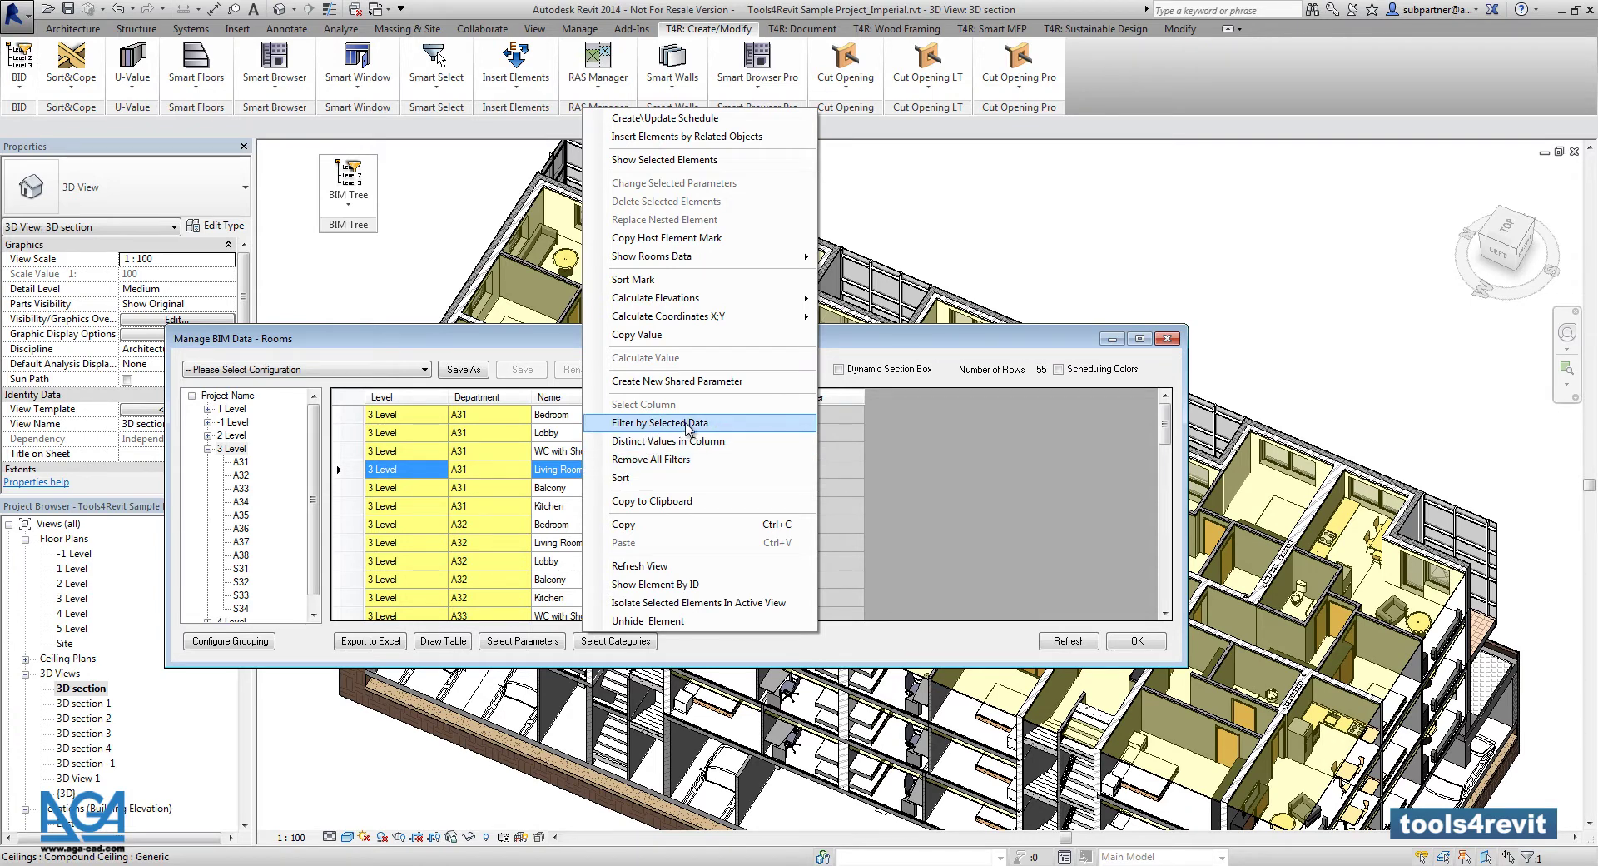
{"action": "left_click", "coordinate": [687, 428]}
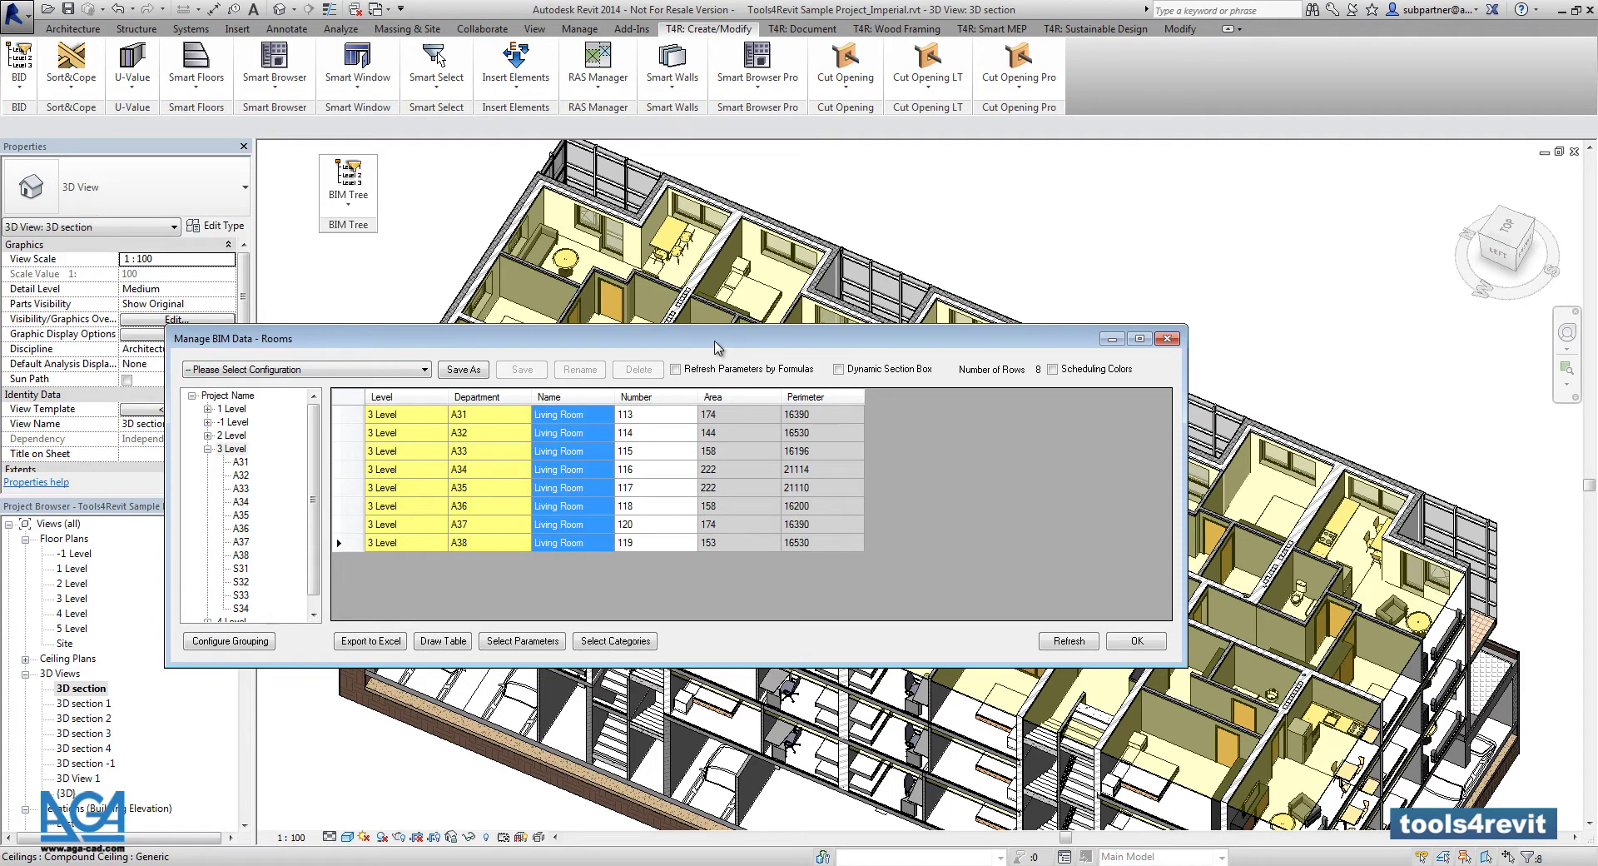
{"action": "mouse_move", "coordinate": [714, 347]}
{"action": "left_mouse_down"}
{"action": "mouse_move", "coordinate": [707, 519]}
{"action": "mouse_move", "coordinate": [697, 383]}
{"action": "left_mouse_up"}
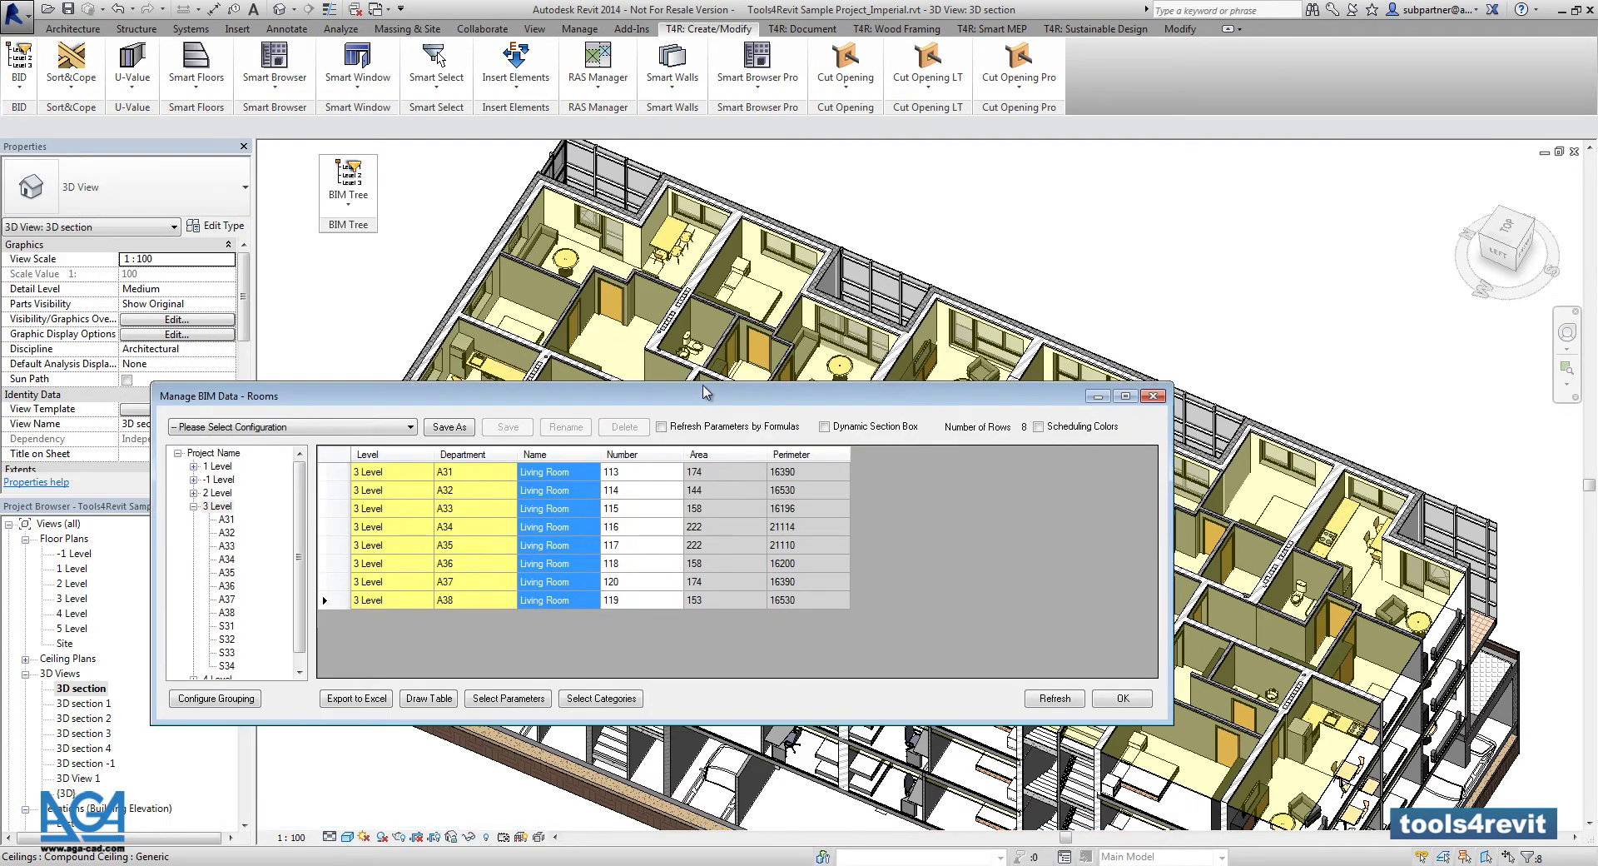
Add Enigma 150W - 120V as a related ceiling light at each room's location point.
{"action": "right_click", "coordinate": [564, 548]}
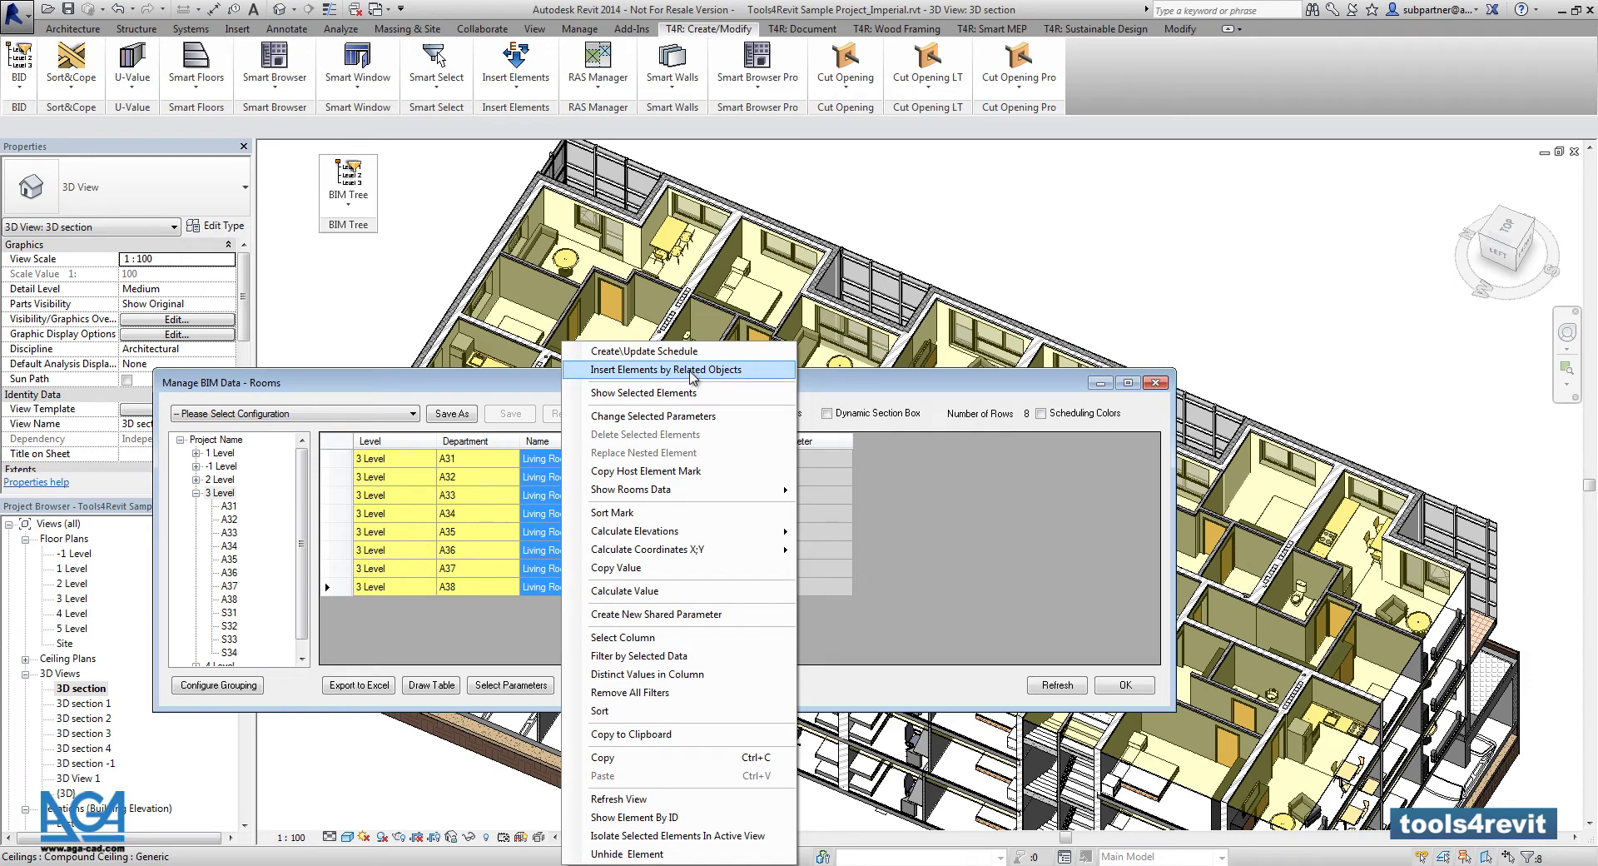
{"action": "left_click", "coordinate": [690, 370]}
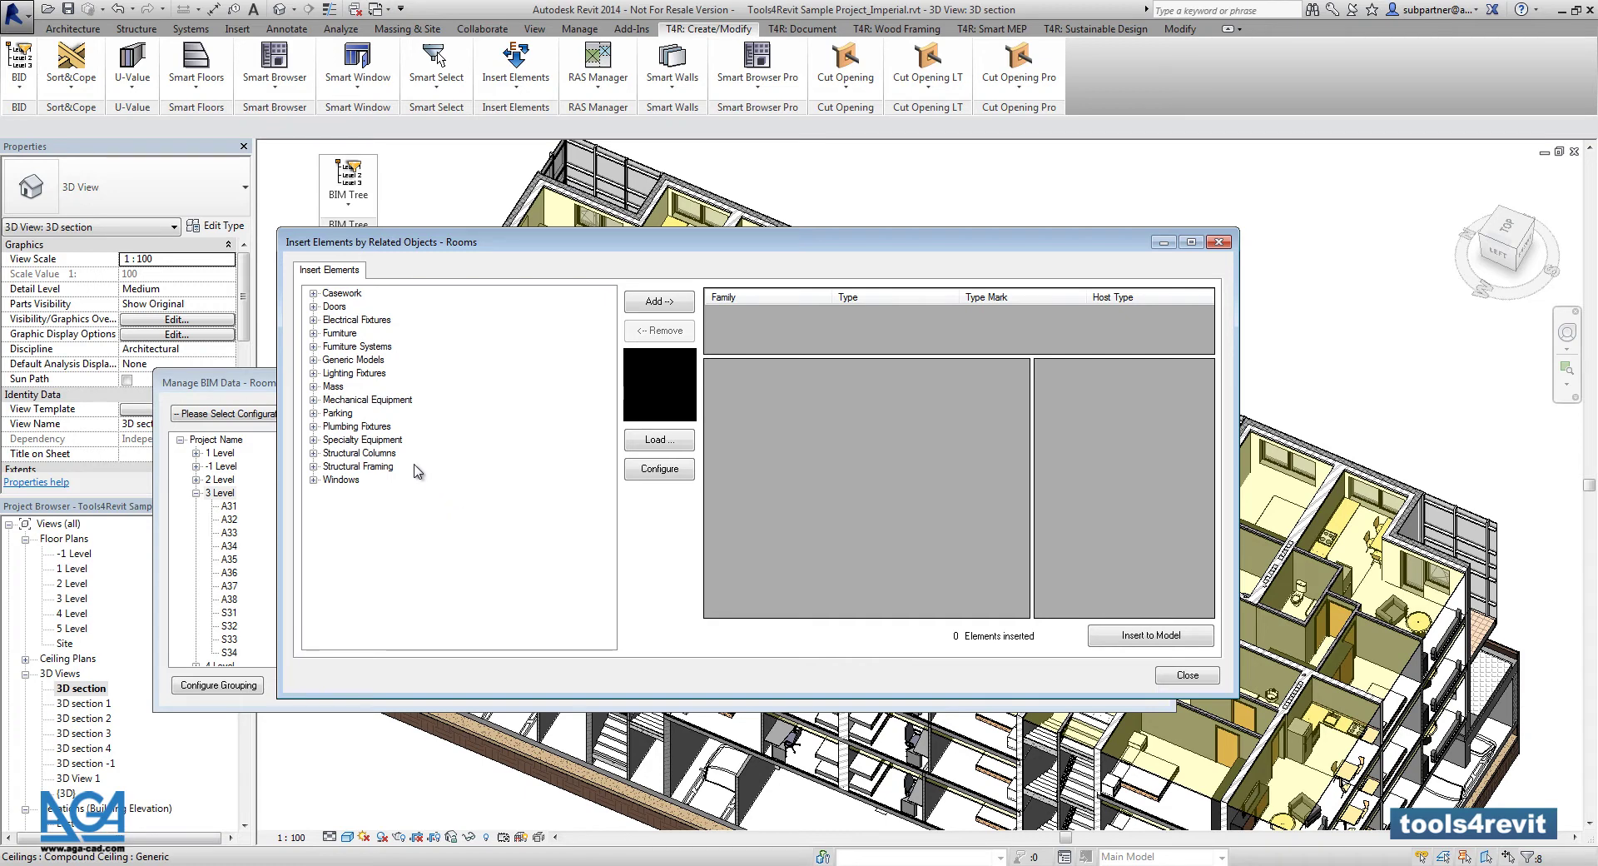
{"action": "left_click", "coordinate": [314, 374]}
{"action": "left_click", "coordinate": [329, 413]}
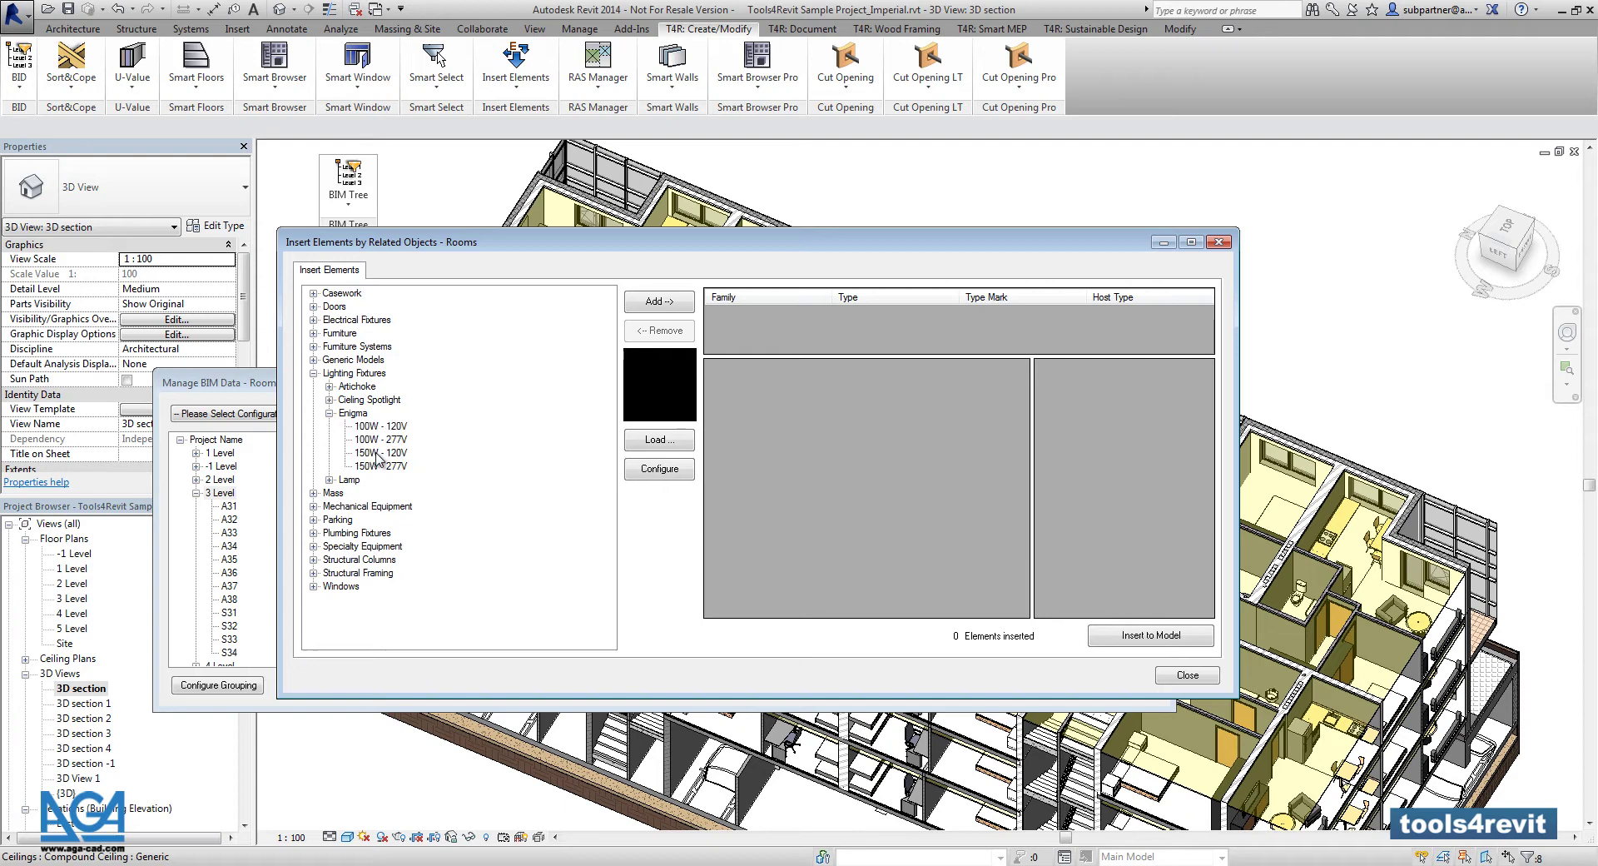
{"action": "left_click", "coordinate": [383, 453]}
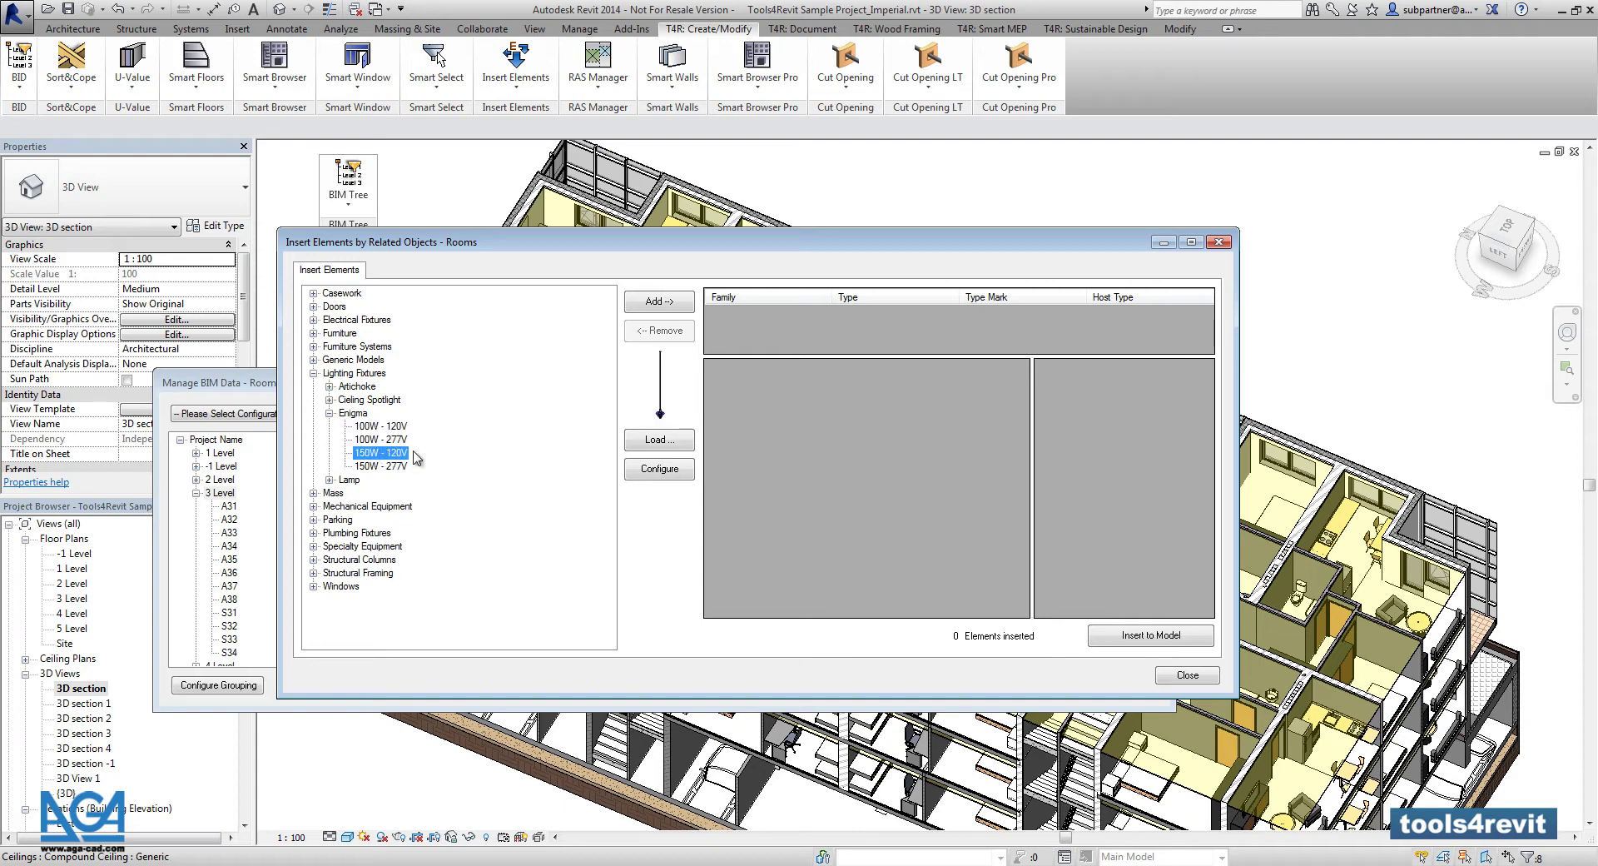
{"action": "left_click", "coordinate": [659, 301]}
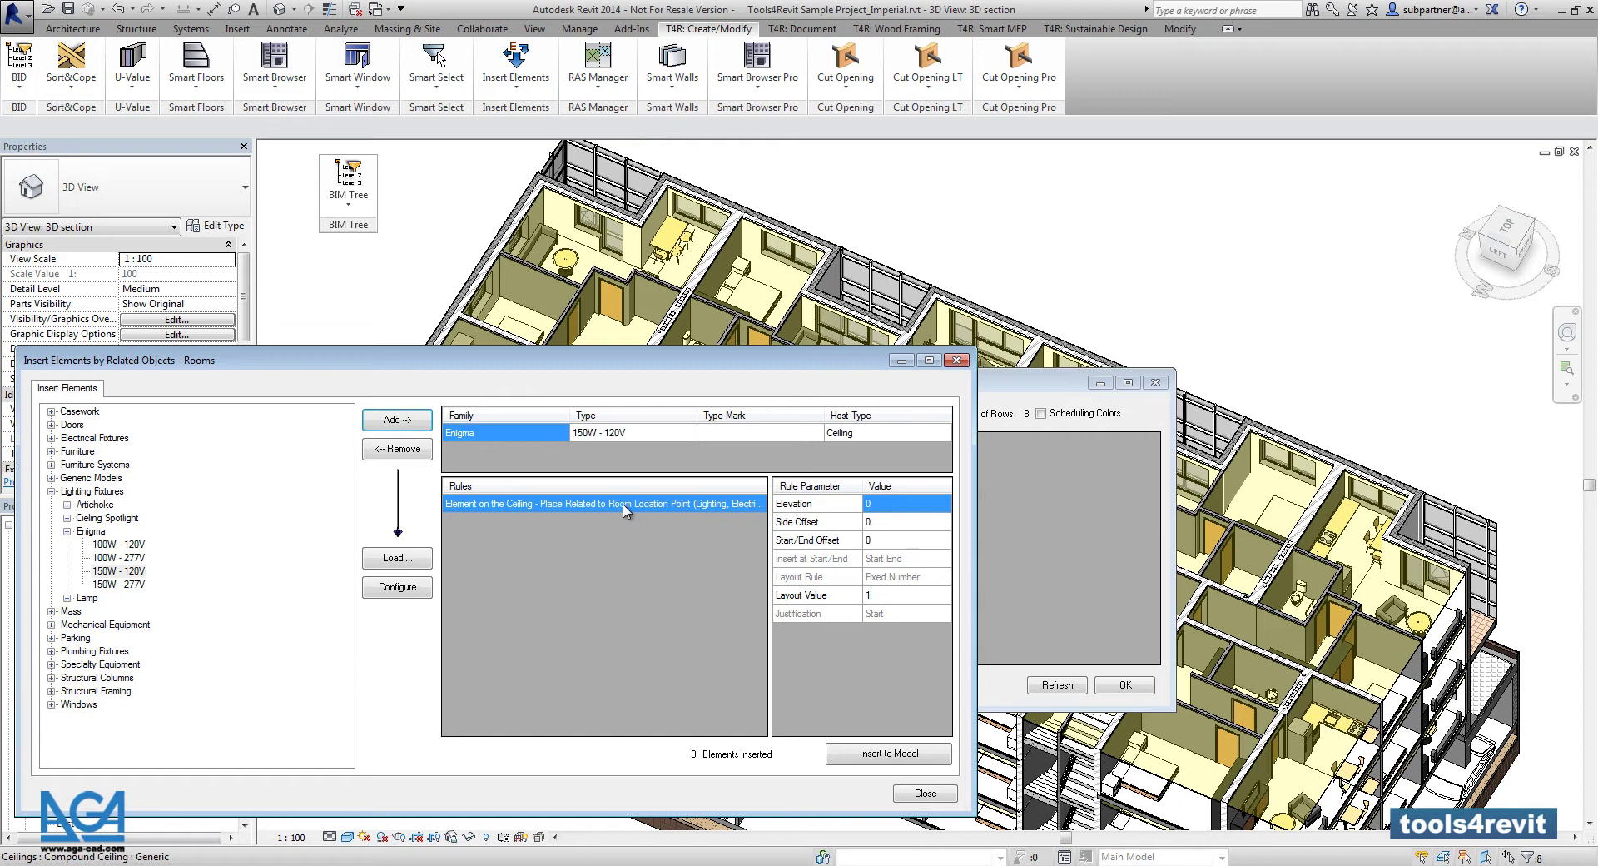
Insert the eight Enigma lights into the living rooms and close the insert window.
{"action": "left_click", "coordinate": [884, 757]}
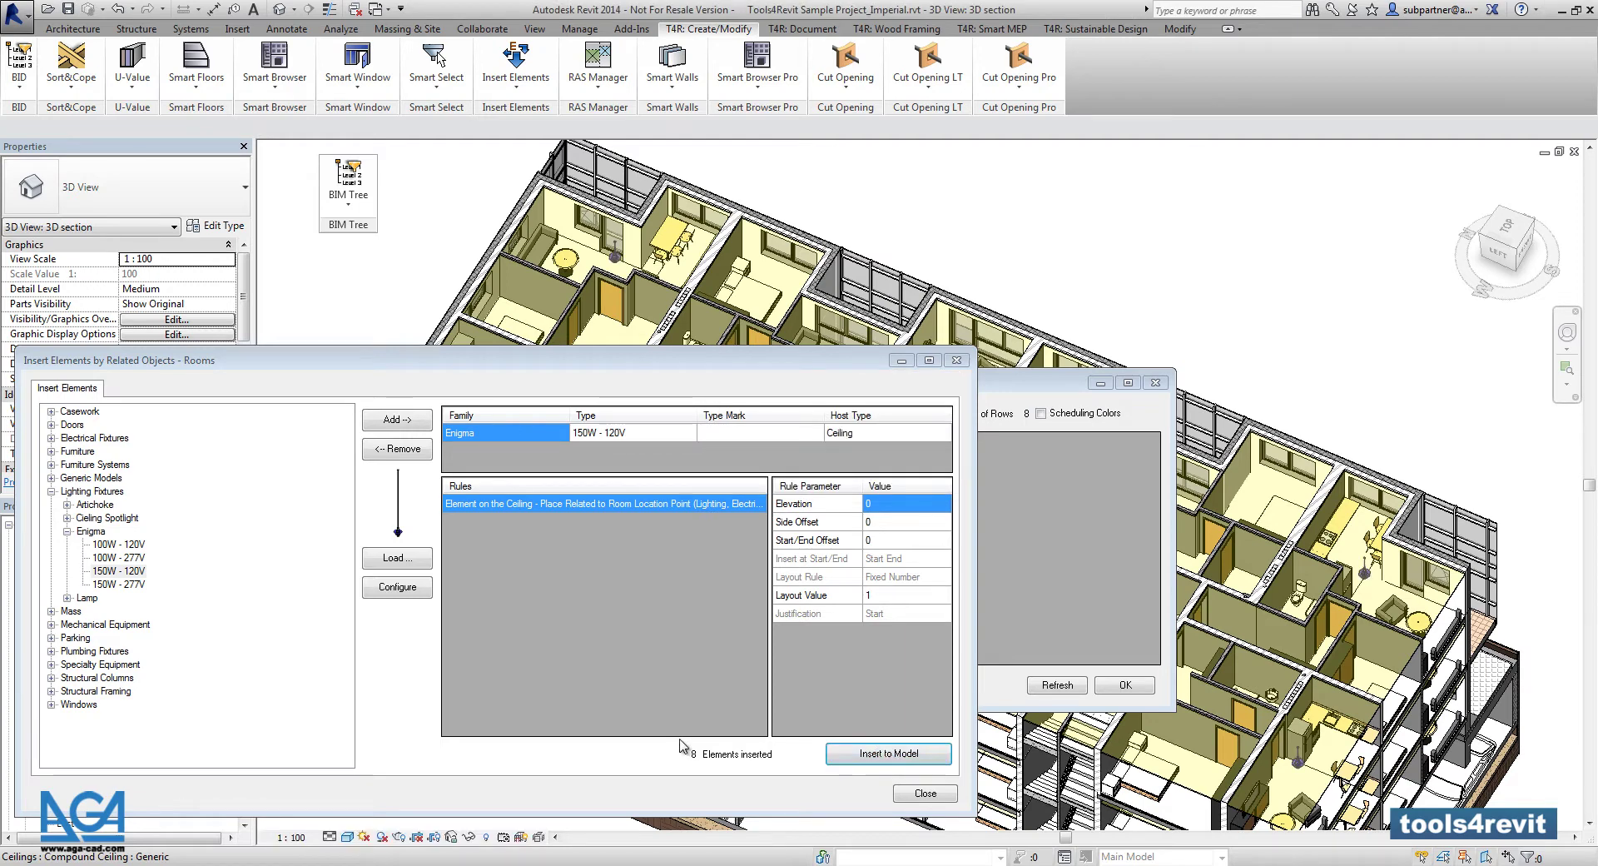
{"action": "left_click", "coordinate": [926, 793]}
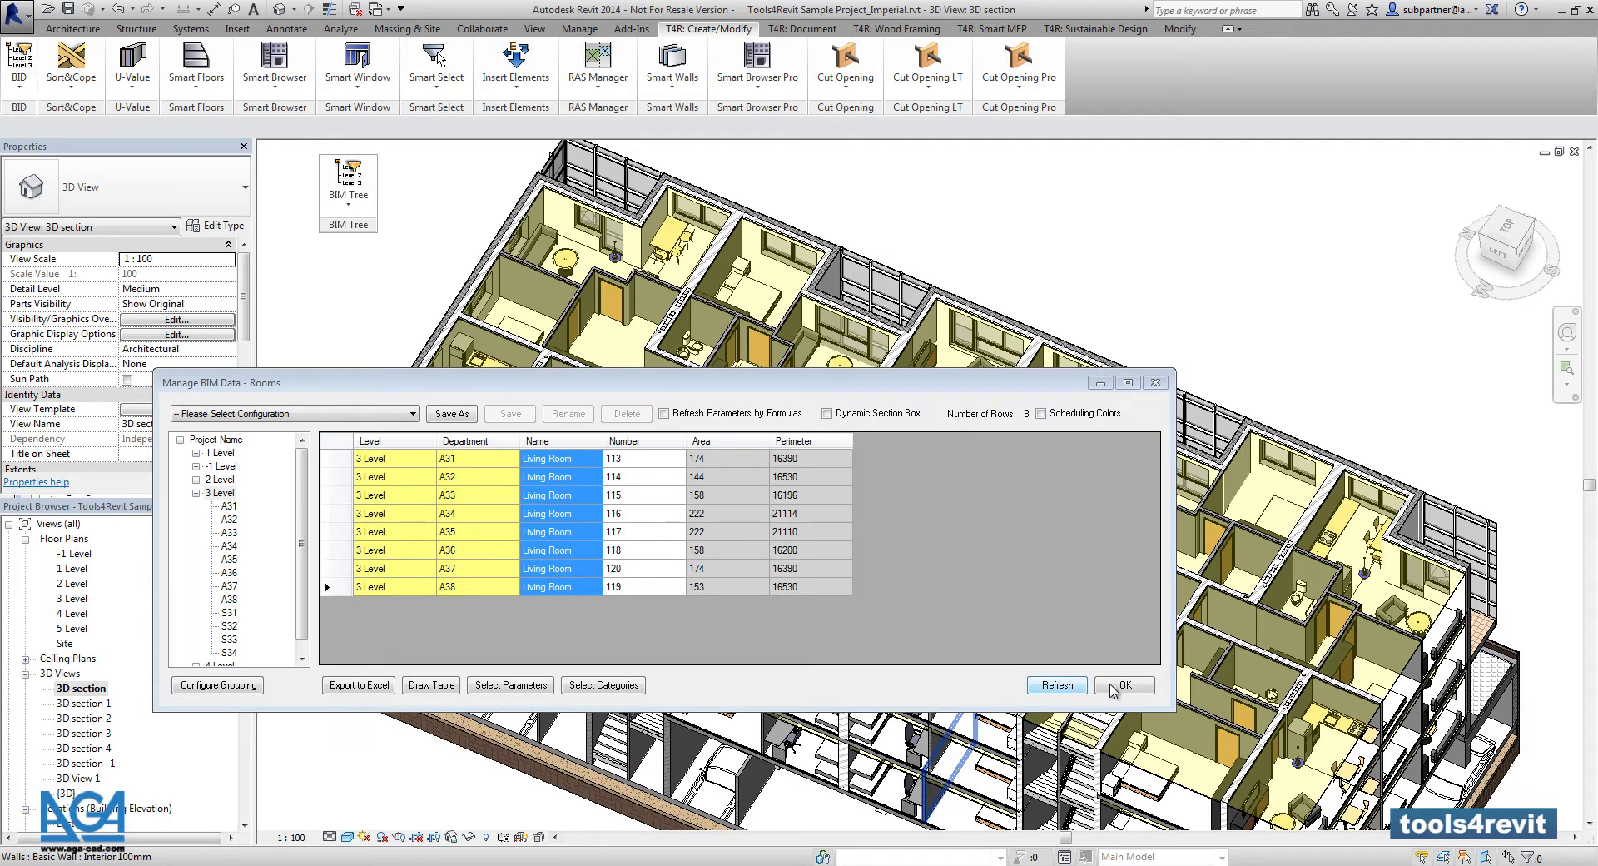
Close Manage BIM Data and zoom in on a new Enigma light in the 3D section.
{"action": "left_click", "coordinate": [1115, 688]}
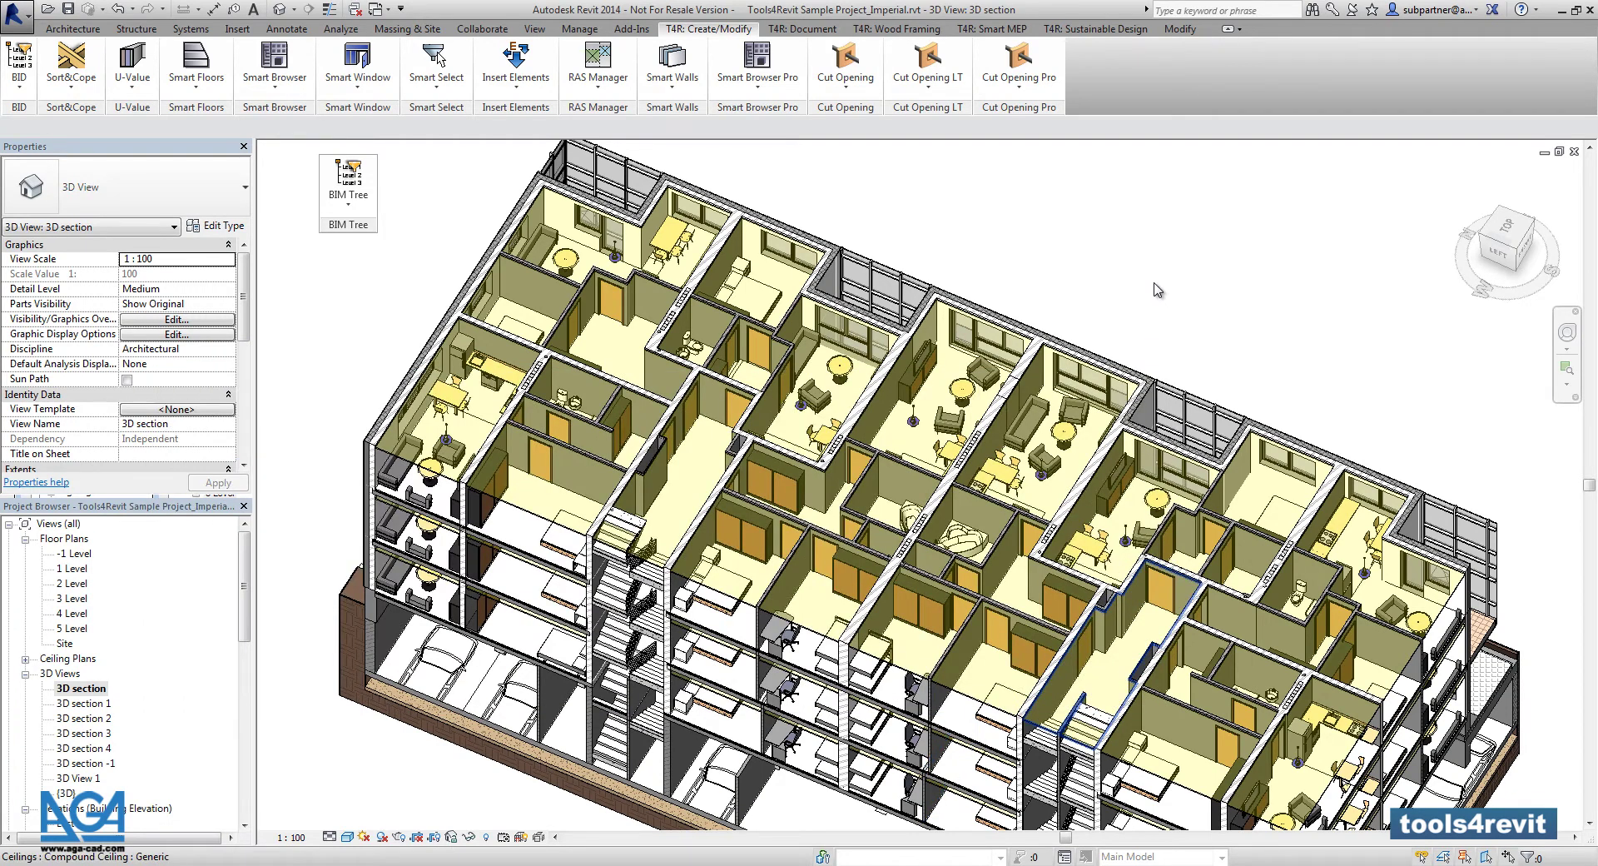
{"action": "left_click", "coordinate": [913, 422]}
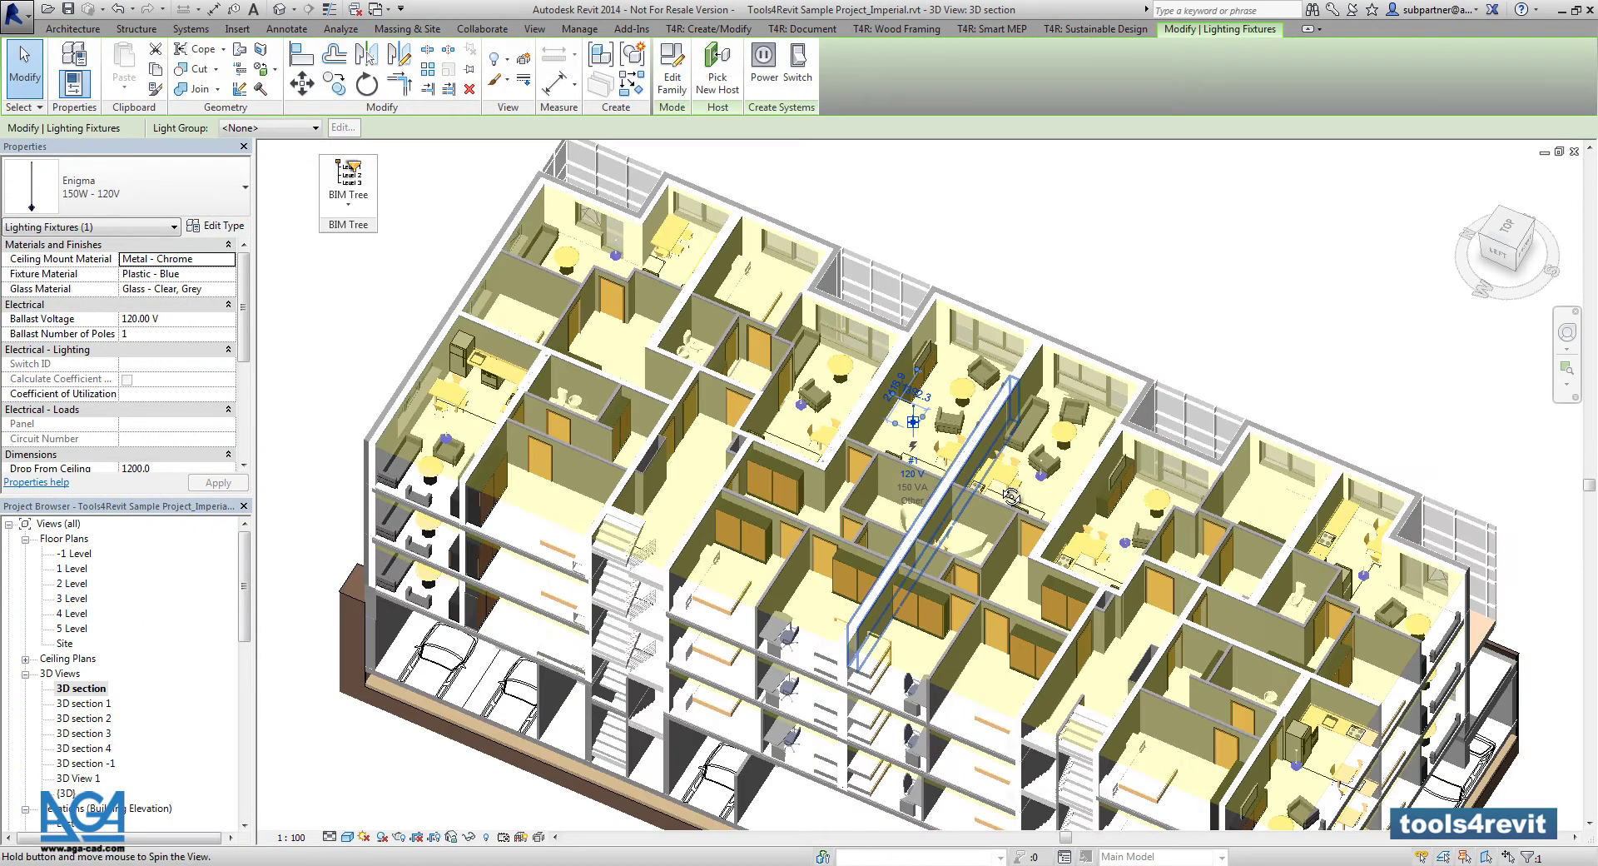
{"action": "scroll", "coordinate": [990, 425], "scroll_direction": "up", "scroll_amount": 2}
{"action": "scroll", "coordinate": [970, 402], "scroll_direction": "up", "scroll_amount": 2}
{"action": "scroll", "coordinate": [969, 403], "scroll_direction": "up", "scroll_amount": 1}
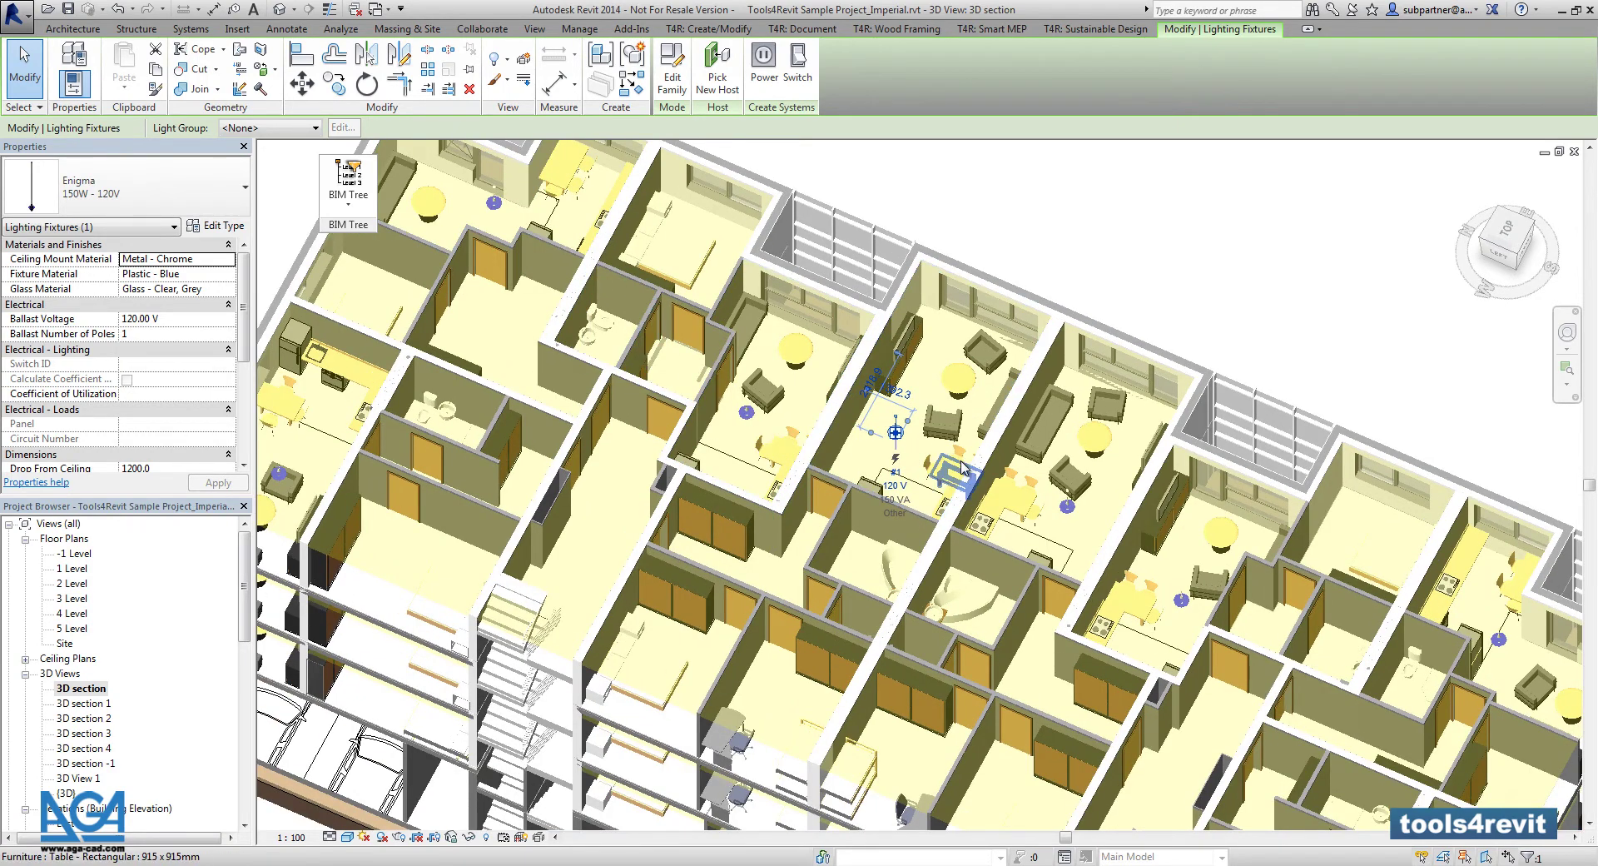
{"action": "key", "text": "Escape"}
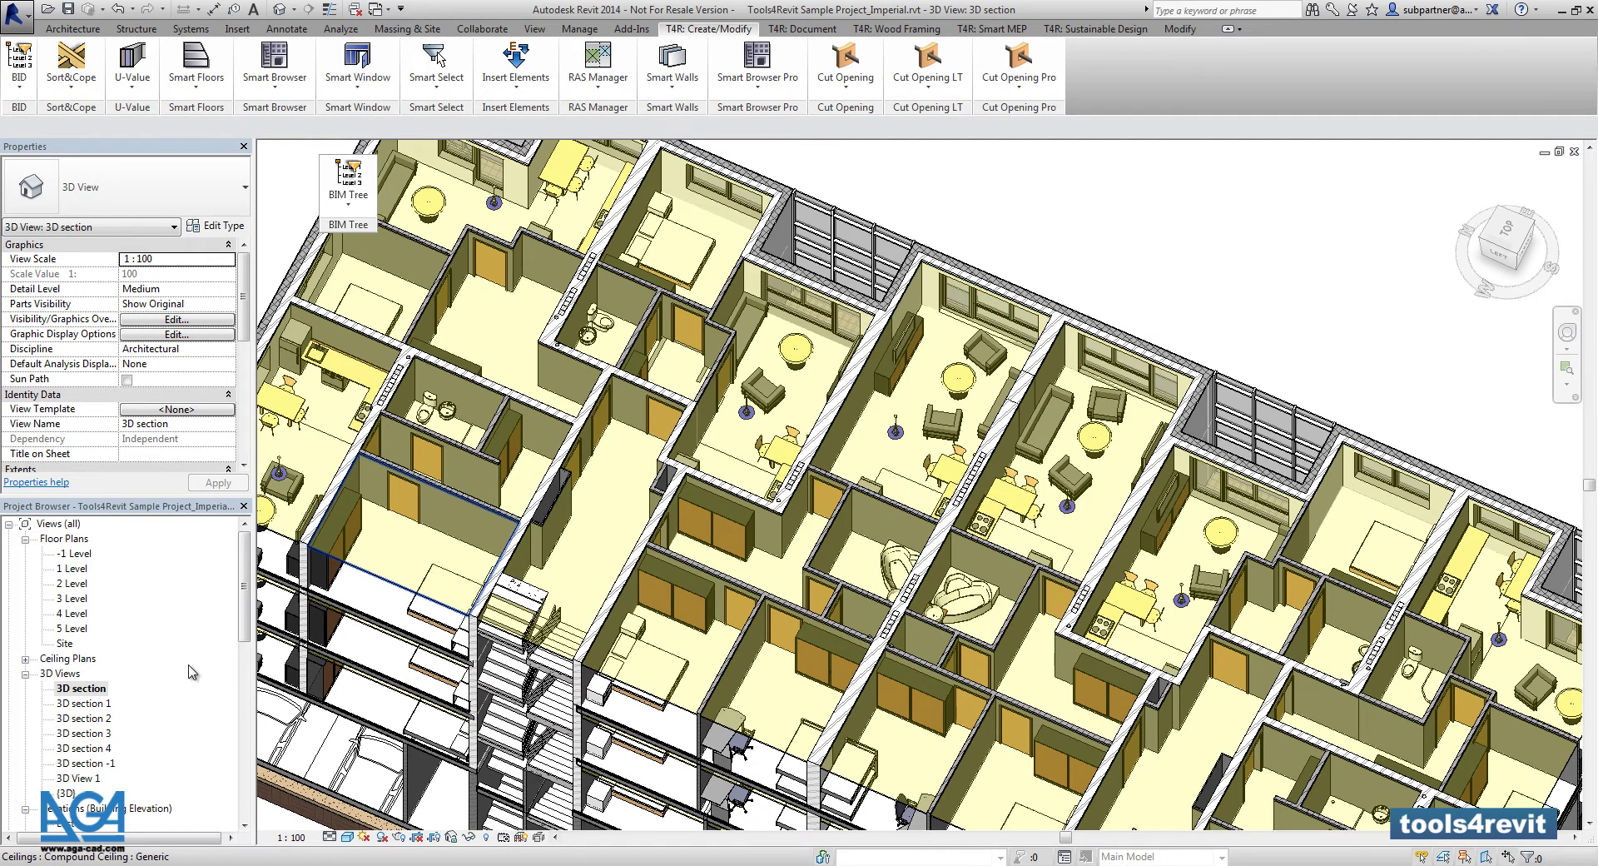
Open the 3 Level reflected ceiling plan and pan across the living-room lights.
{"action": "left_click", "coordinate": [25, 658]}
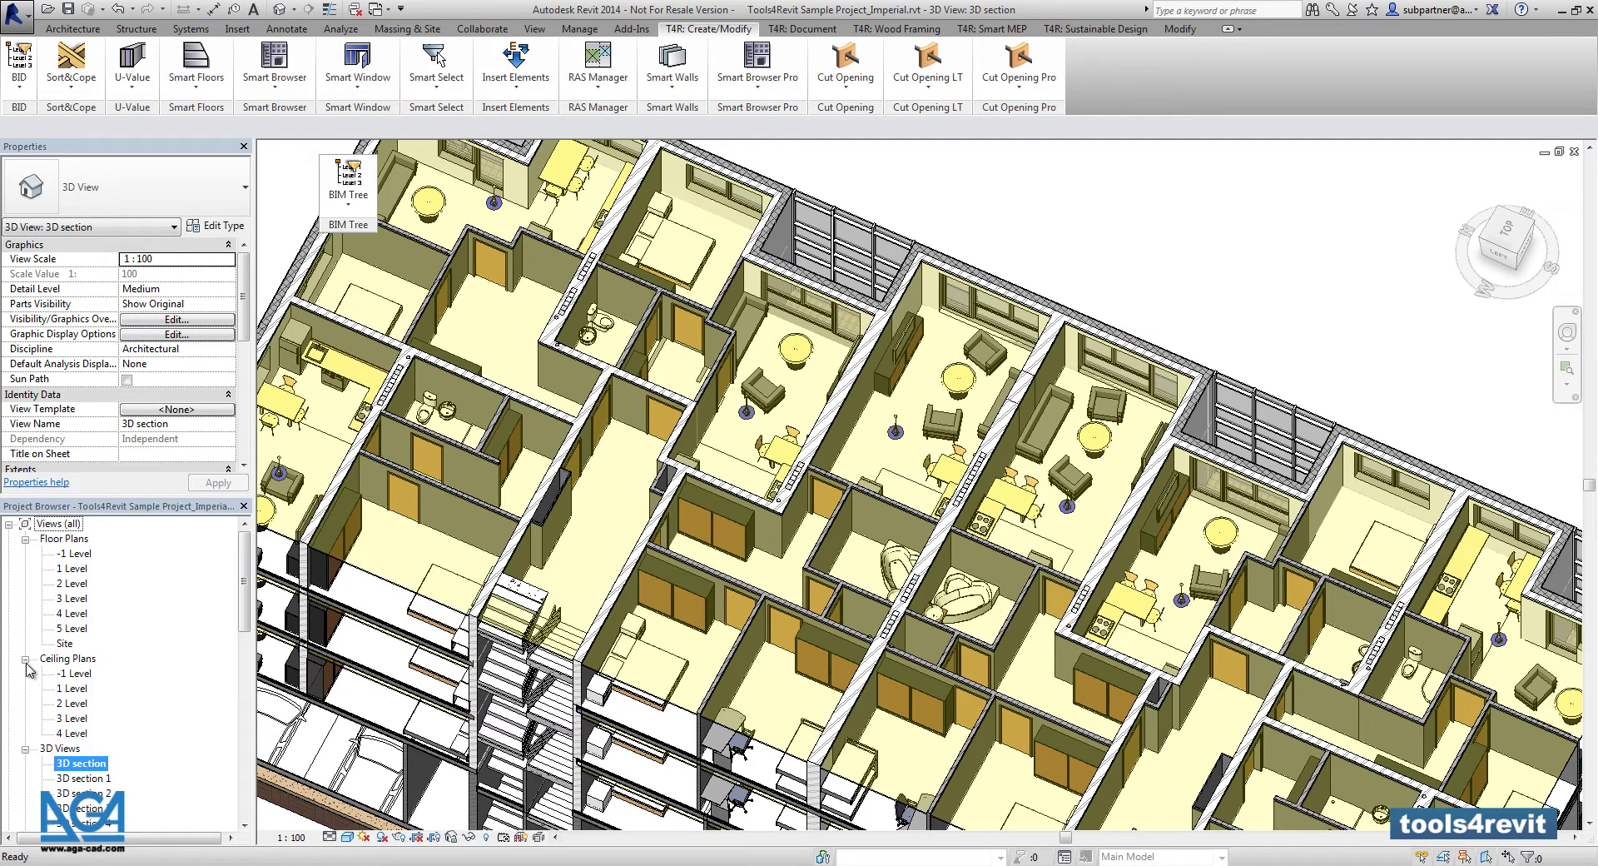
{"action": "left_click", "coordinate": [64, 718]}
{"action": "double_click", "coordinate": [62, 718]}
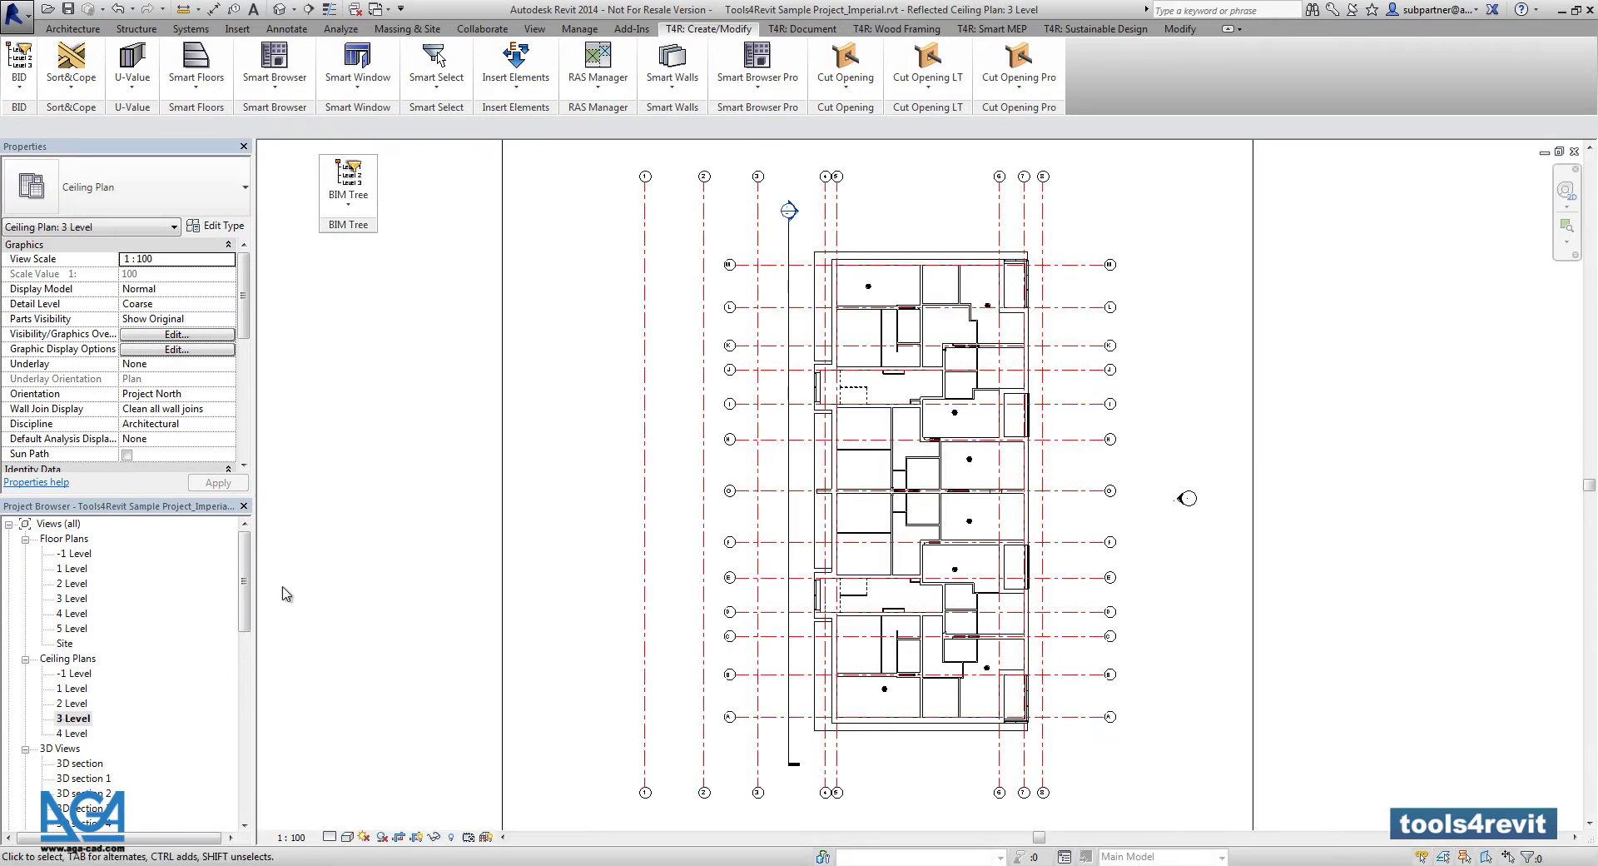
{"action": "scroll", "coordinate": [982, 324], "scroll_direction": "up", "scroll_amount": 1}
{"action": "scroll", "coordinate": [941, 375], "scroll_direction": "up", "scroll_amount": 2}
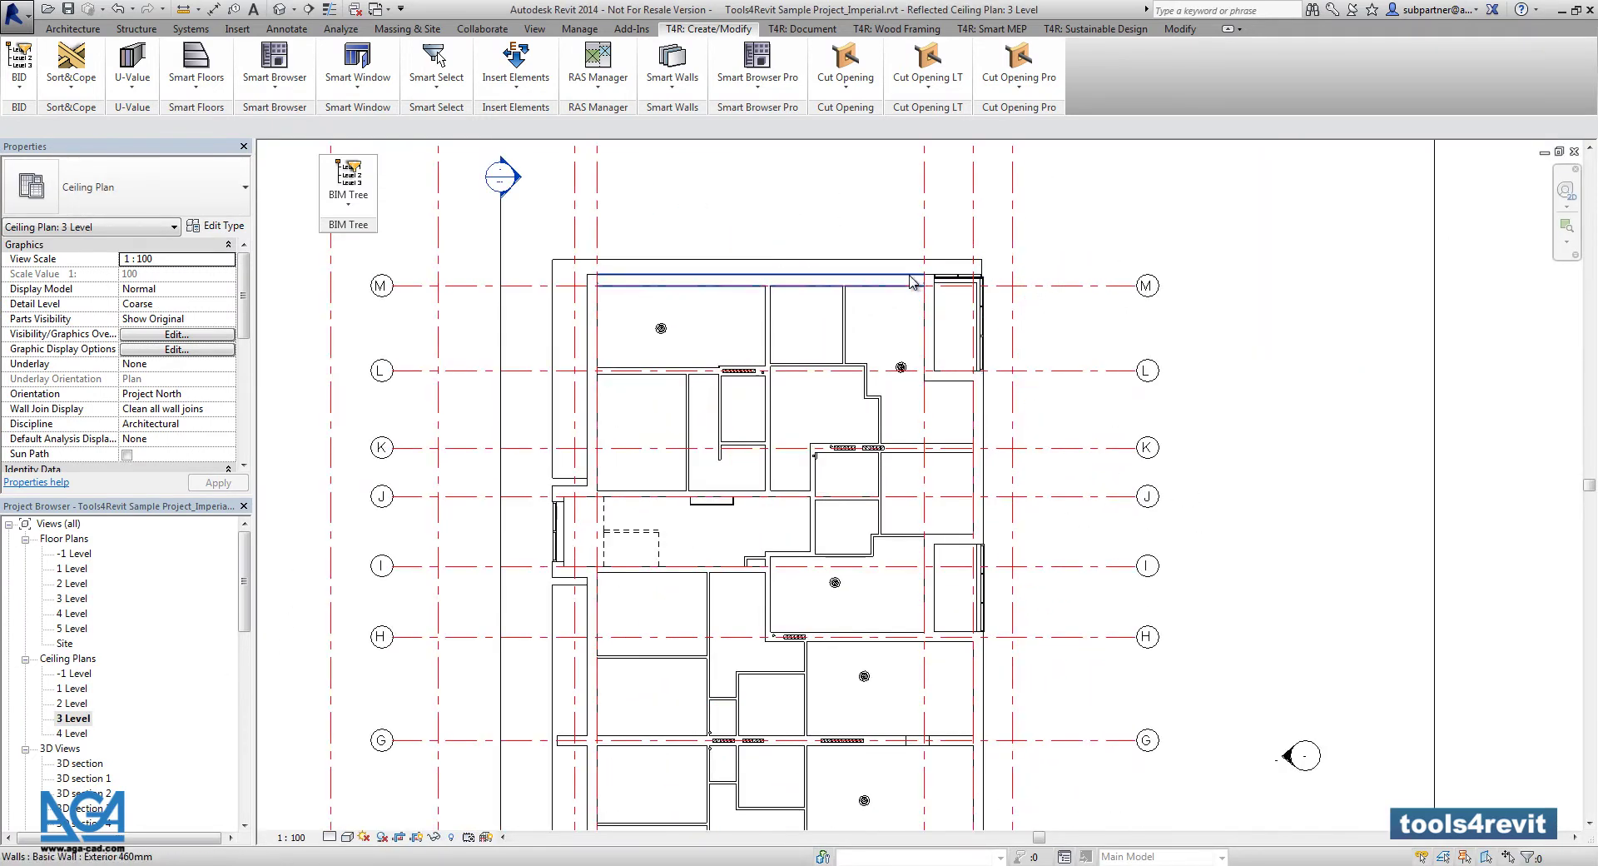
{"action": "scroll", "coordinate": [904, 429], "scroll_direction": "up", "scroll_amount": 2}
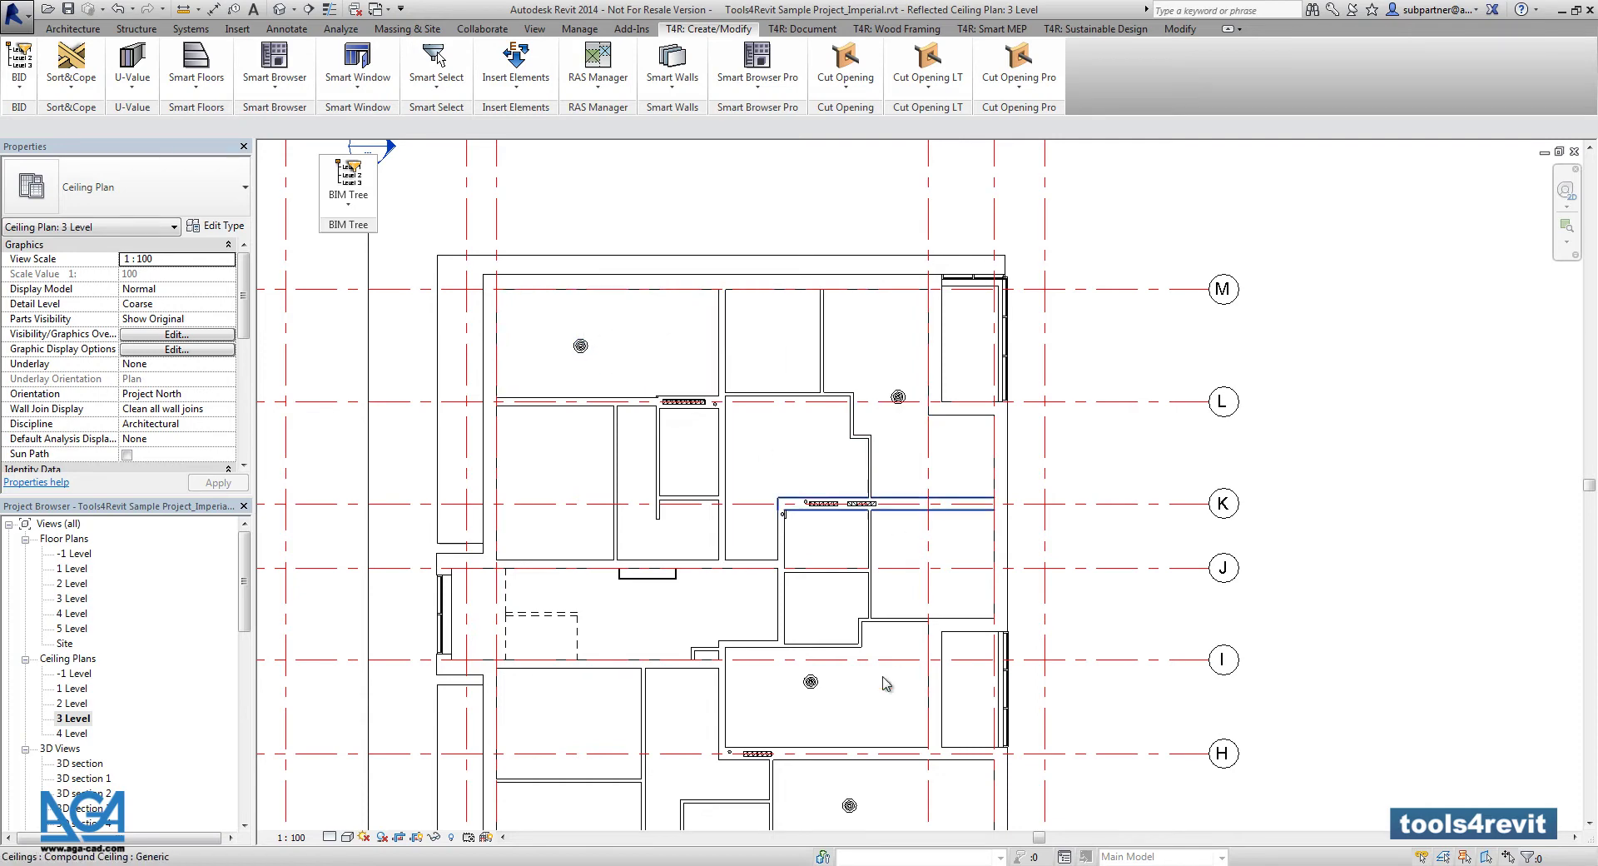
{"action": "middle_click_drag", "start_coordinate": [876, 654], "coordinate": [862, 358]}
{"action": "mouse_move", "coordinate": [849, 691]}
{"action": "middle_mouse_down"}
{"action": "mouse_move", "coordinate": [845, 554]}
{"action": "mouse_move", "coordinate": [834, 575]}
{"action": "middle_mouse_up"}
{"action": "scroll", "coordinate": [1170, 614], "scroll_direction": "down", "scroll_amount": 3}
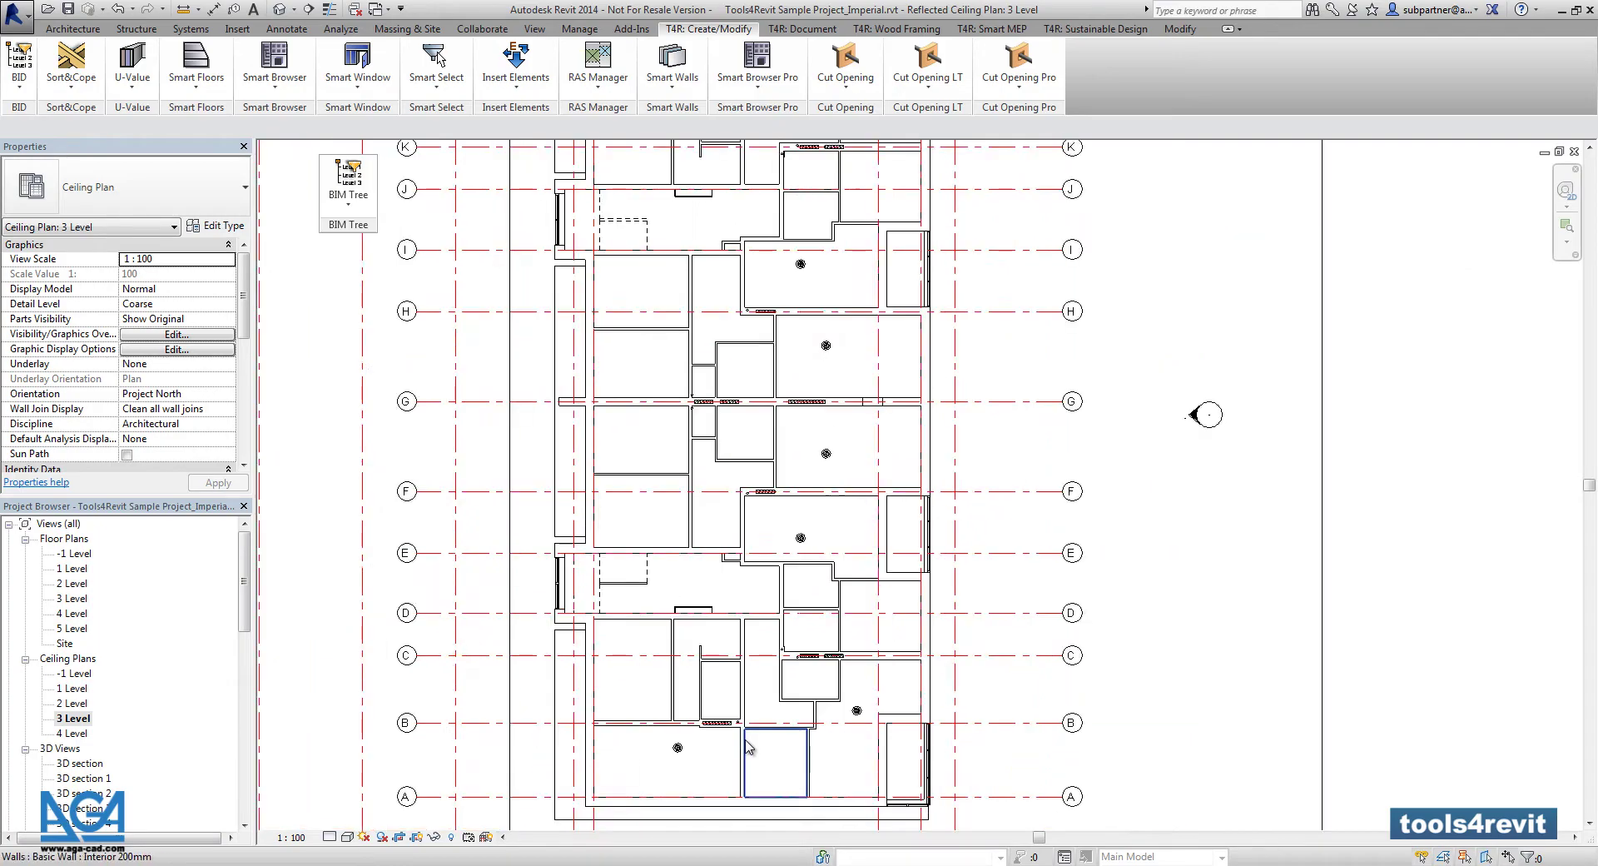
{"action": "scroll", "coordinate": [1170, 613], "scroll_direction": "down", "scroll_amount": 2}
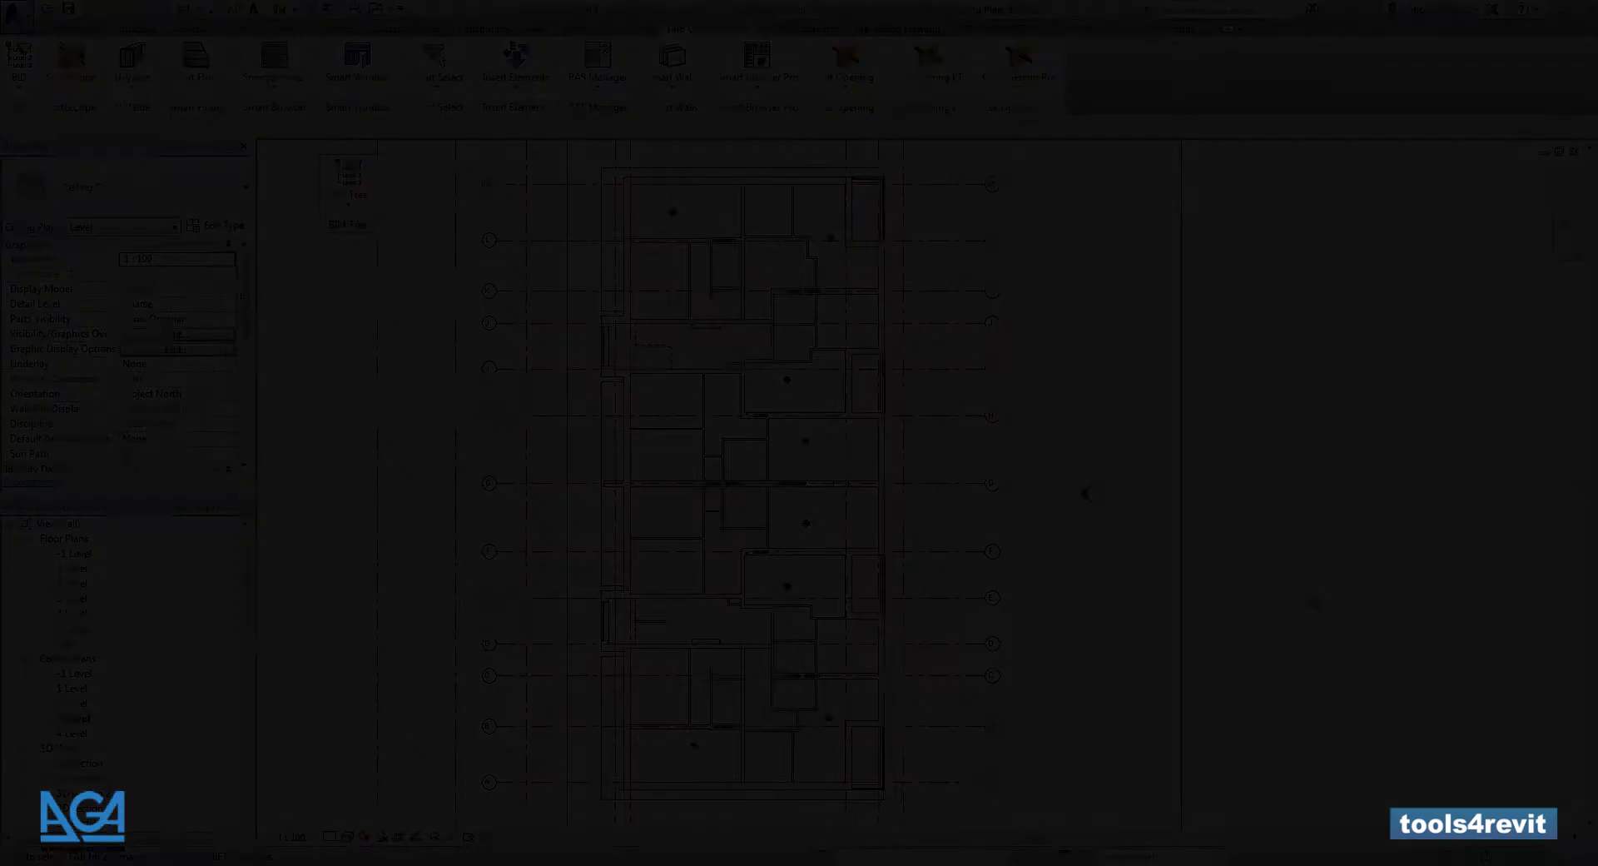